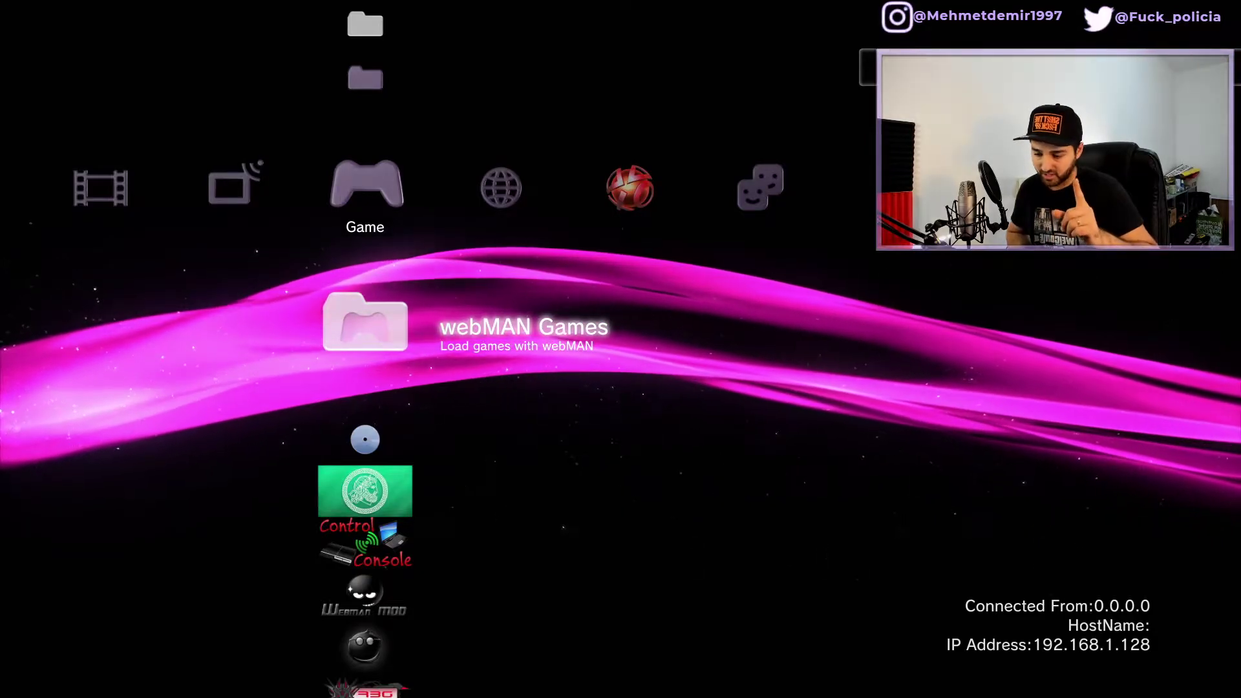
Go to Saved Data Utility (PS3) in the console's Game category.
{"action": "key", "text": "Down"}
{"action": "key", "text": "Down"}
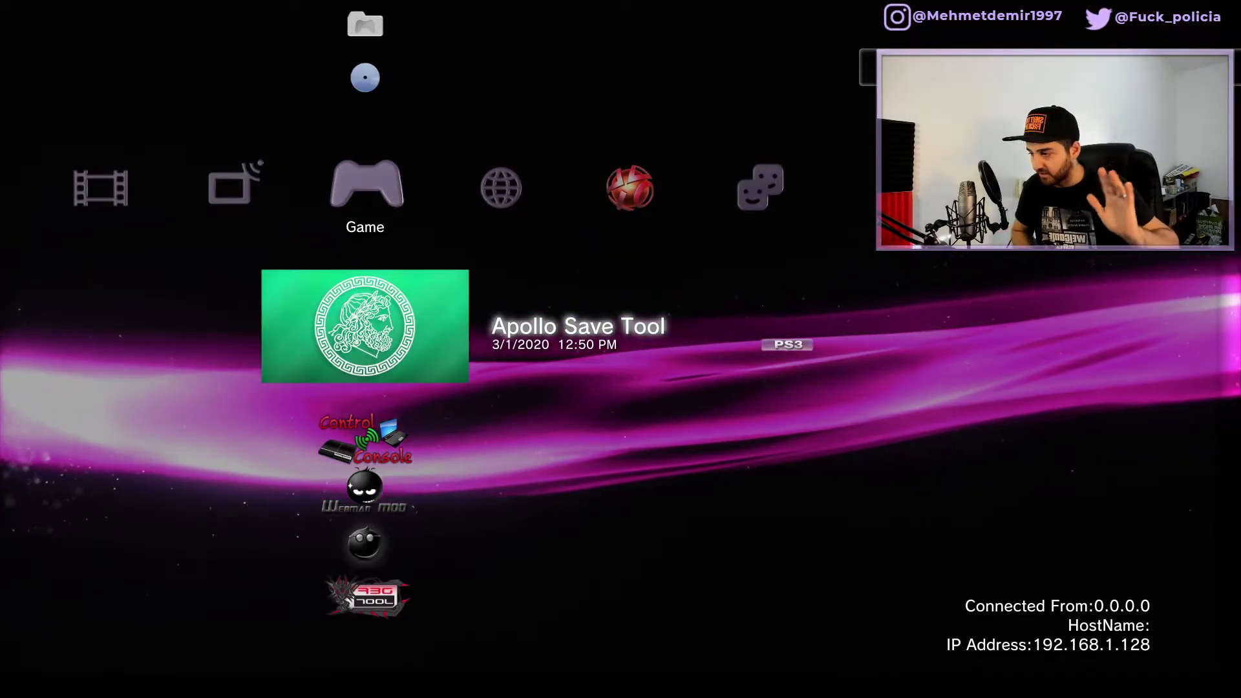
{"action": "key", "text": "Up"}
{"action": "key", "text": "Up"}
{"action": "key", "text": "Up"}
{"action": "key", "text": "Up"}
{"action": "key", "text": "Up"}
{"action": "key", "text": "Up"}
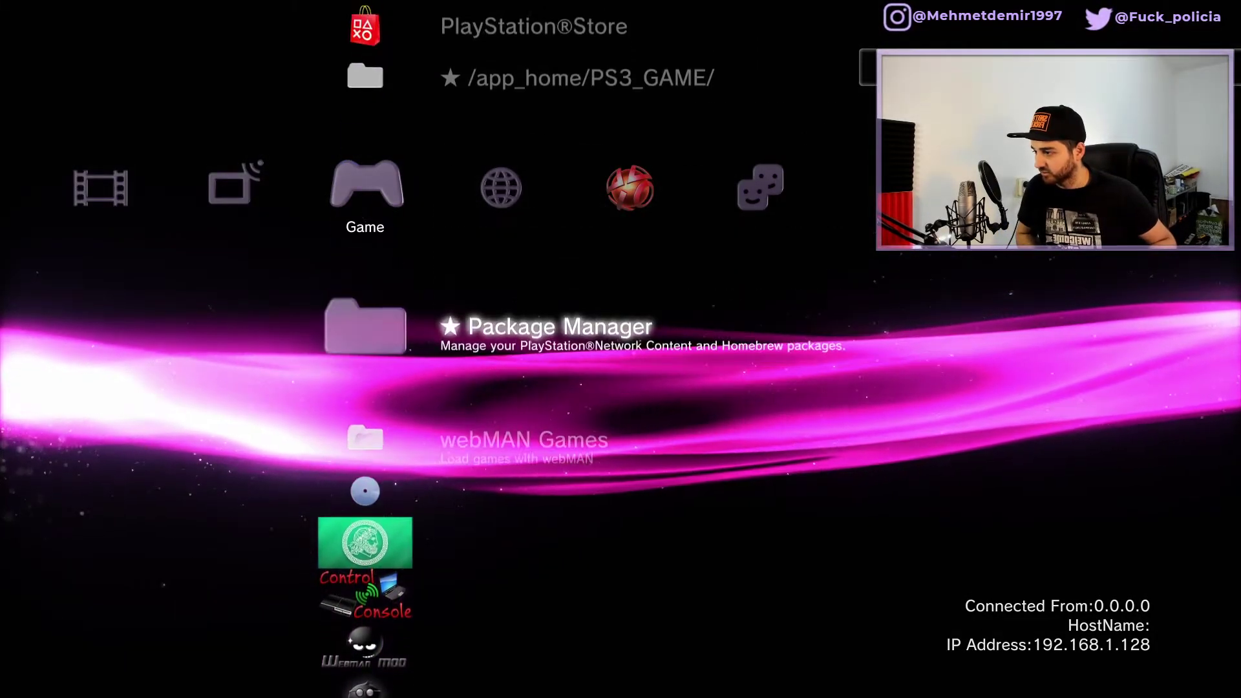
{"action": "key", "text": "Up"}
{"action": "key", "text": "Up"}
{"action": "key", "text": "Up"}
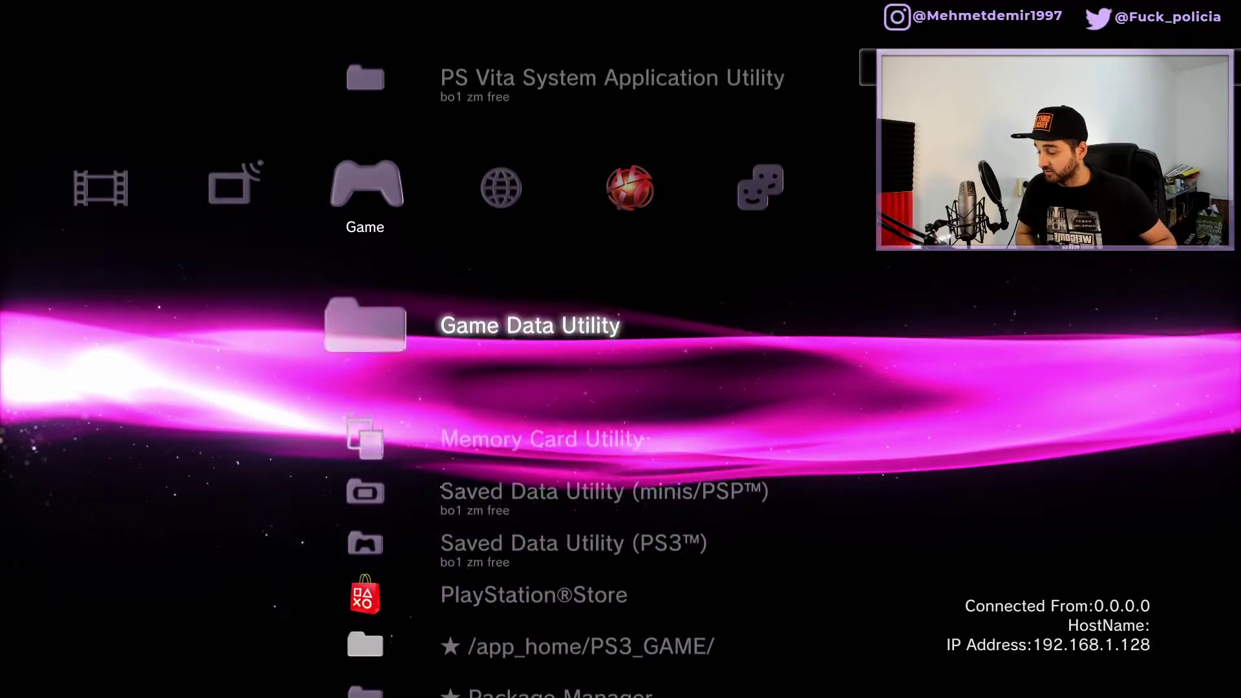
{"action": "key", "text": "Down"}
{"action": "key", "text": "Down"}
{"action": "key", "text": "Down"}
{"action": "key", "text": "Down"}
{"action": "key", "text": "Return"}
{"action": "key", "text": "Escape"}
{"action": "key", "text": "Up"}
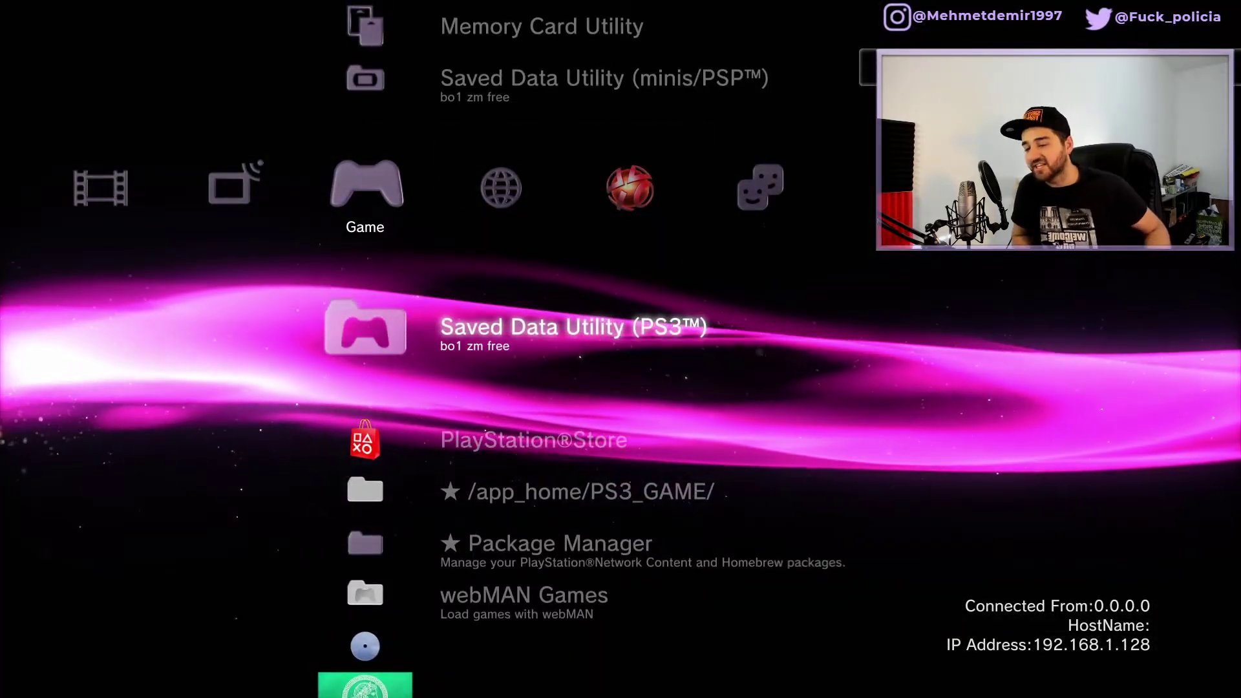
{"action": "key", "text": "Return"}
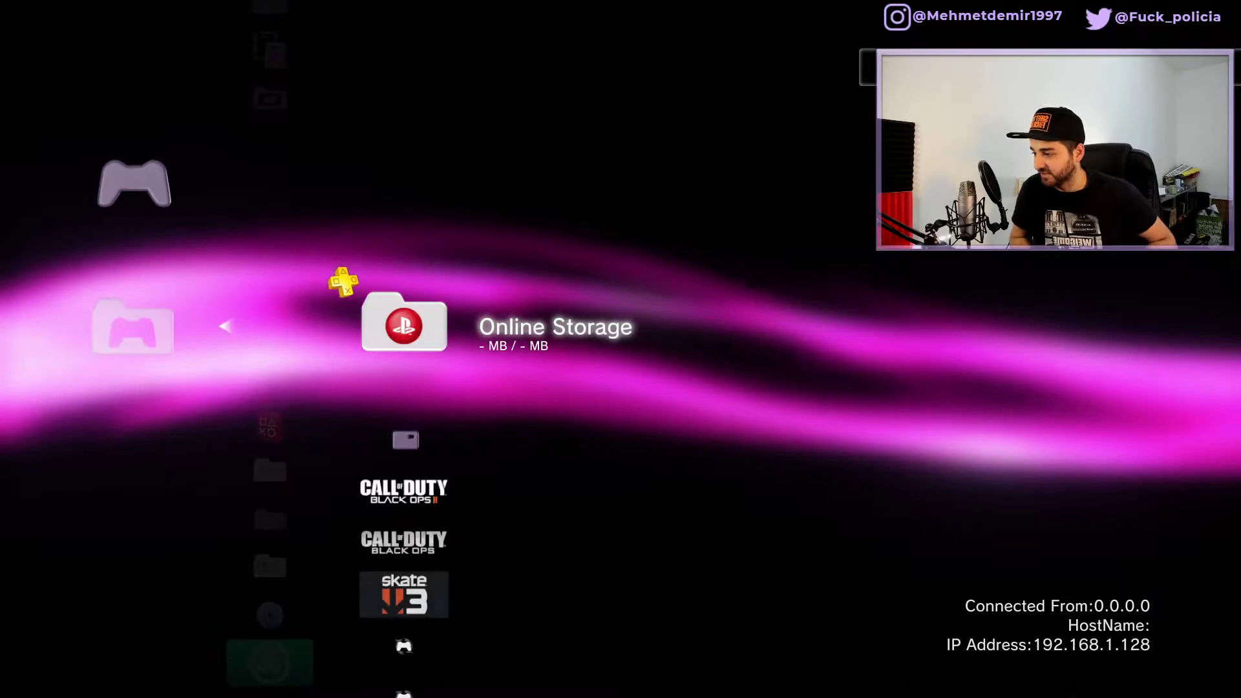
{"action": "key", "text": "Down"}
{"action": "key", "text": "Down"}
{"action": "key", "text": "Down"}
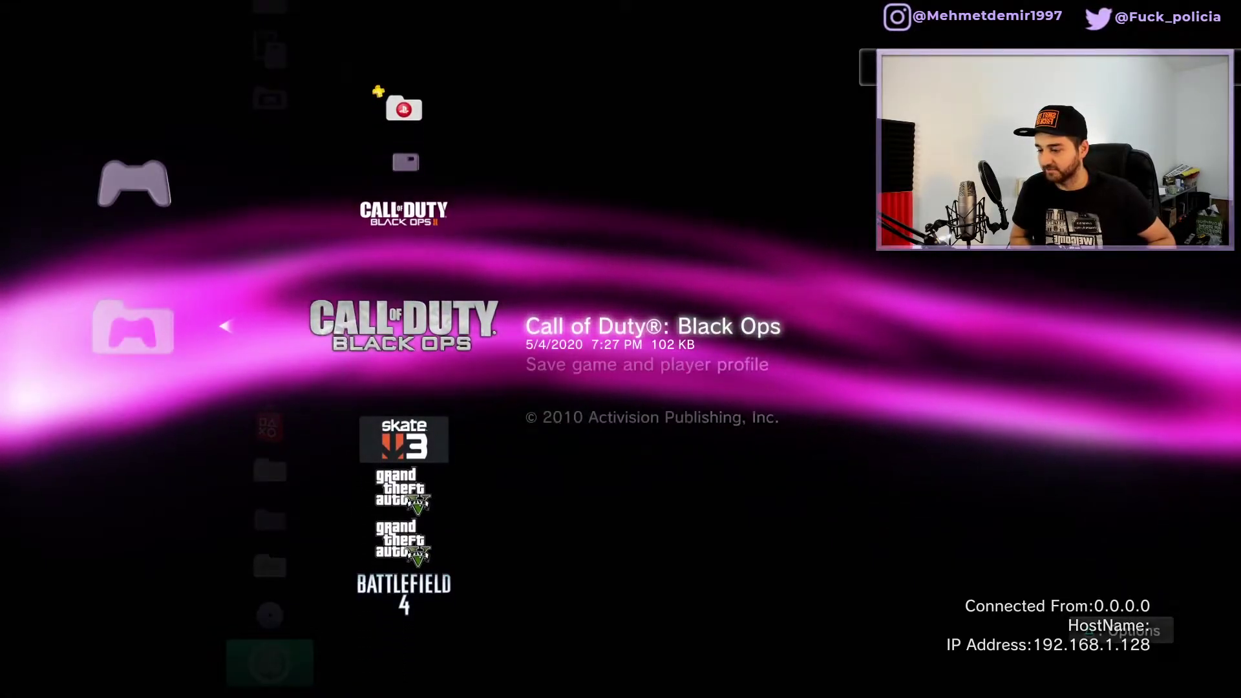
{"action": "key", "text": "Up"}
{"action": "key", "text": "Up"}
{"action": "key", "text": "Return"}
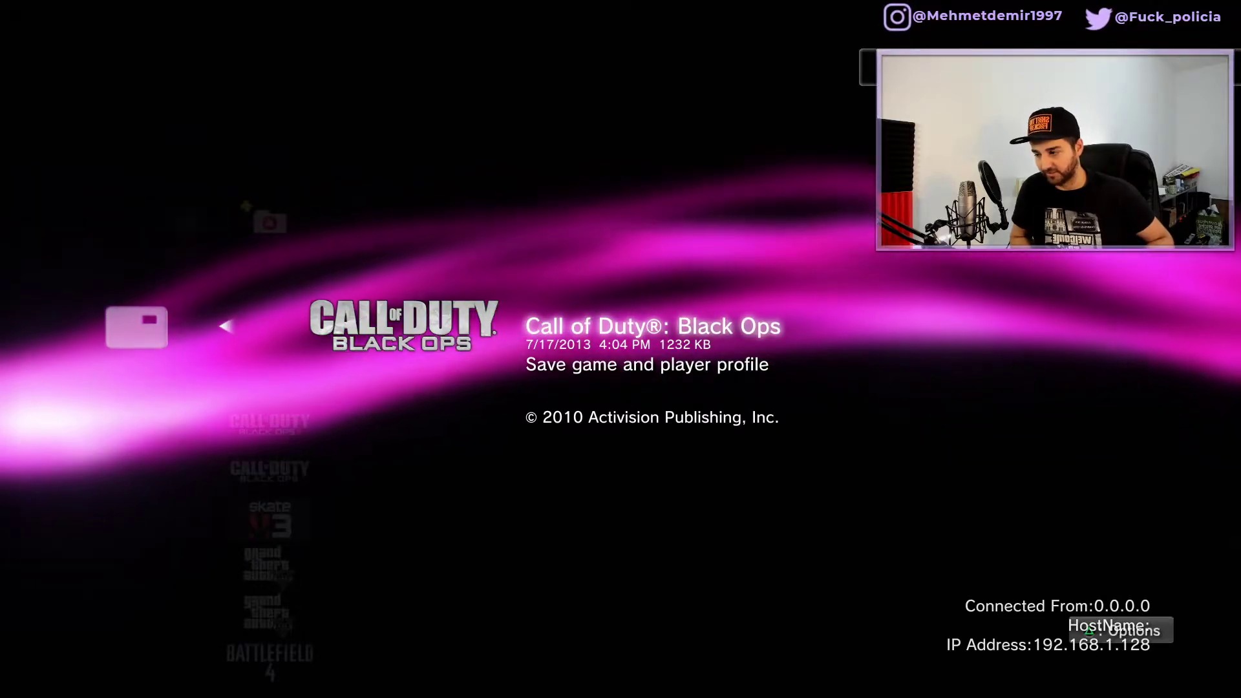
{"action": "key", "text": "t"}
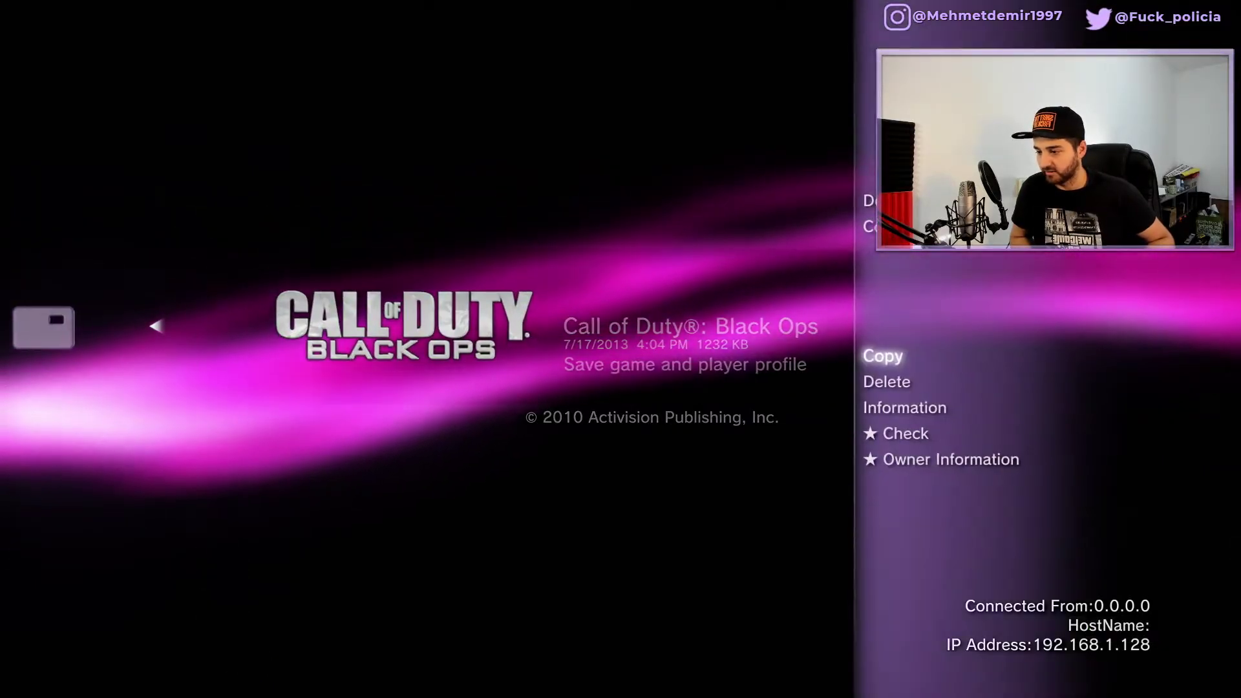
{"action": "key", "text": "Escape"}
{"action": "key", "text": "Escape"}
{"action": "key", "text": "Escape"}
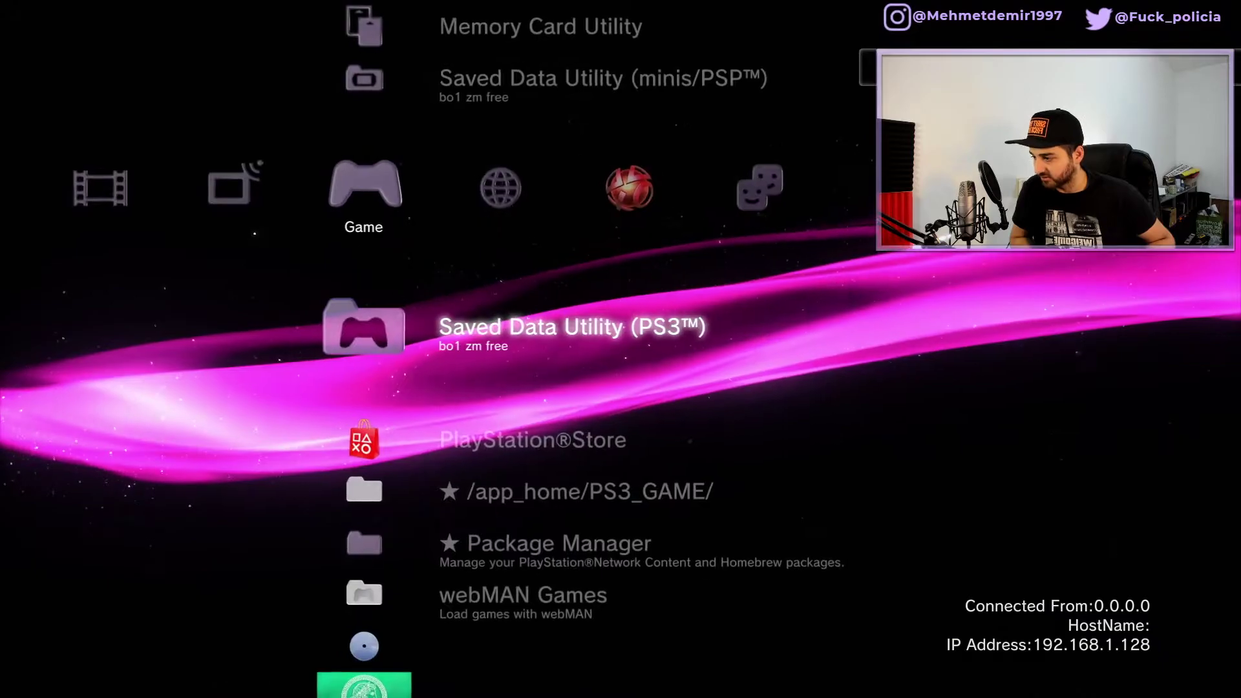
Open Saved Data Utility (PS3) and show the saves stored on the USB device.
{"action": "key", "text": "Return"}
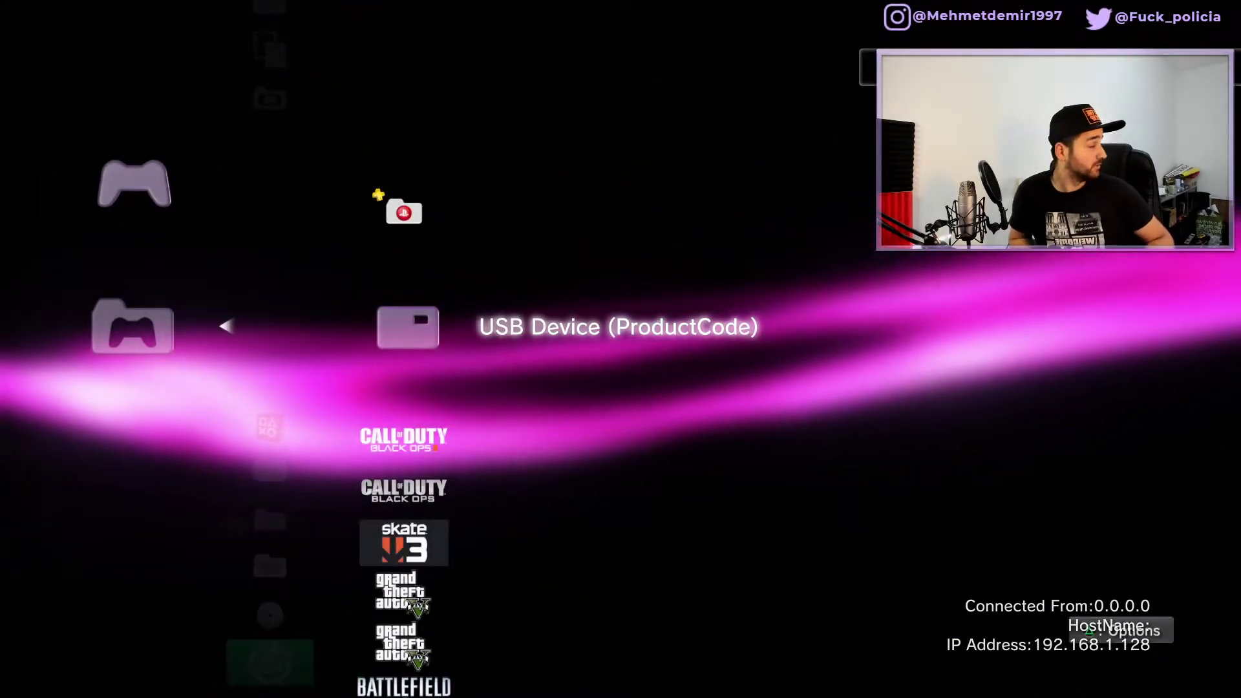
{"action": "key", "text": "Down"}
{"action": "key", "text": "Down"}
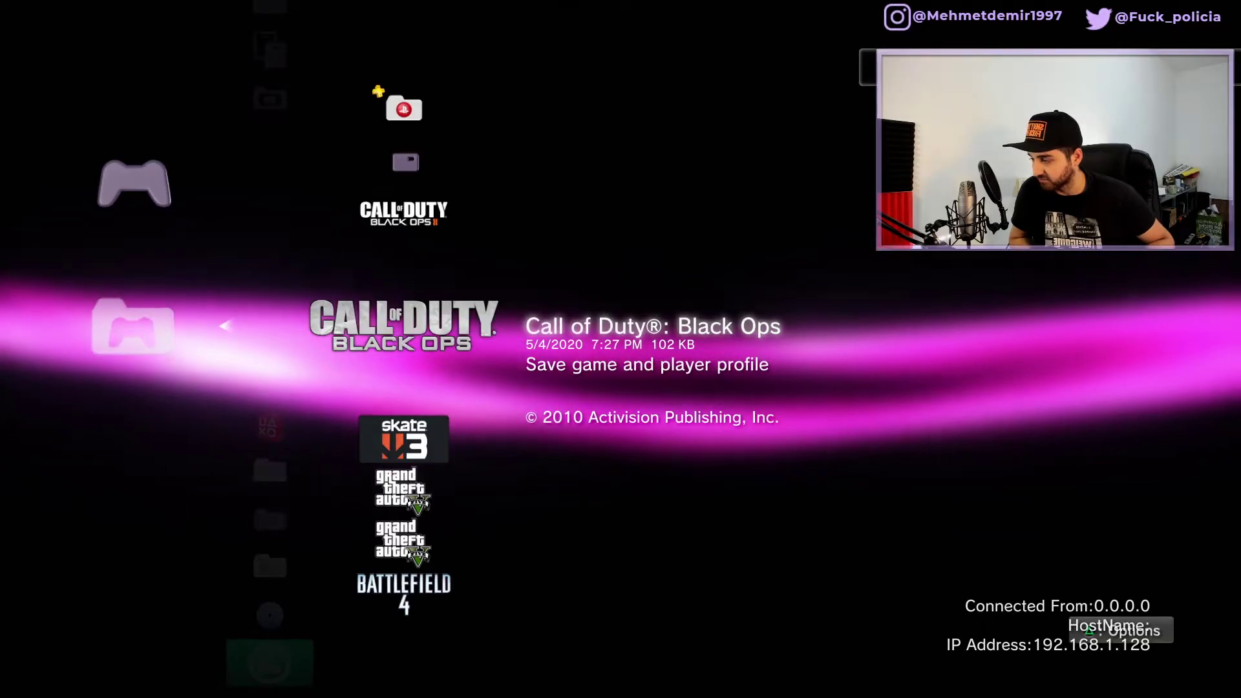
{"action": "key", "text": "Up"}
{"action": "key", "text": "Up"}
{"action": "key", "text": "Return"}
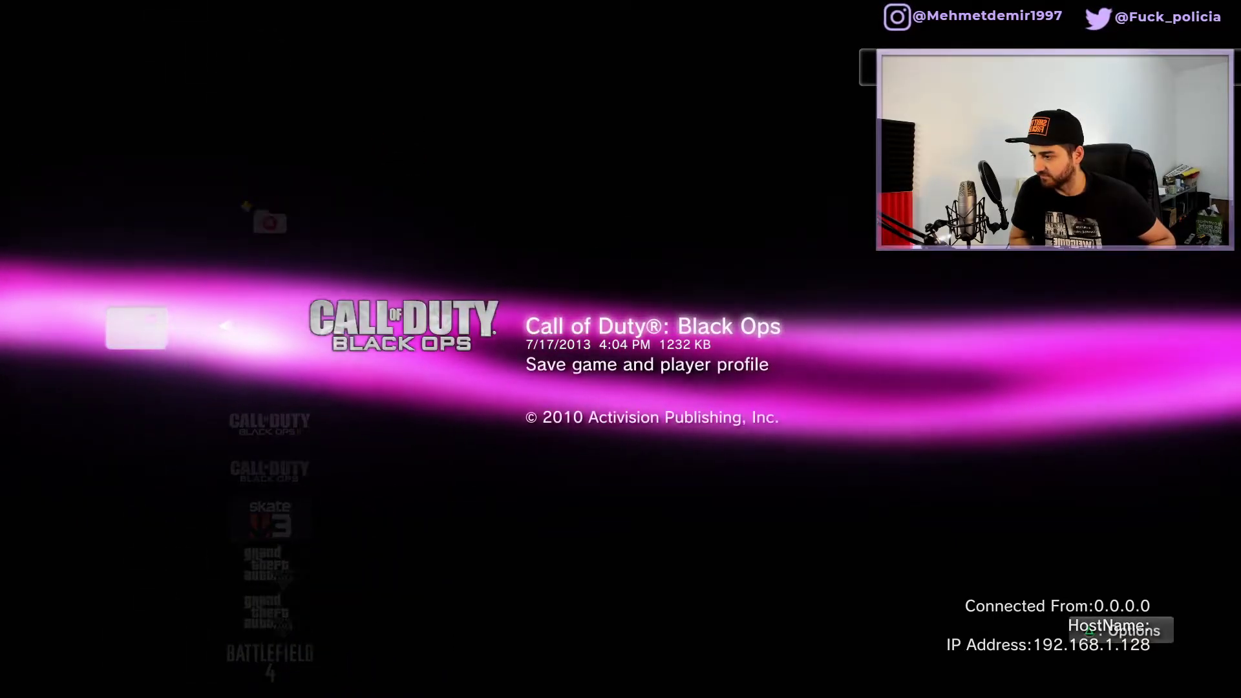
Copy the Call of Duty: Black Ops save from the USB device to the console, overwriting the existing data.
{"action": "key", "text": "Menu"}
{"action": "key", "text": "Return"}
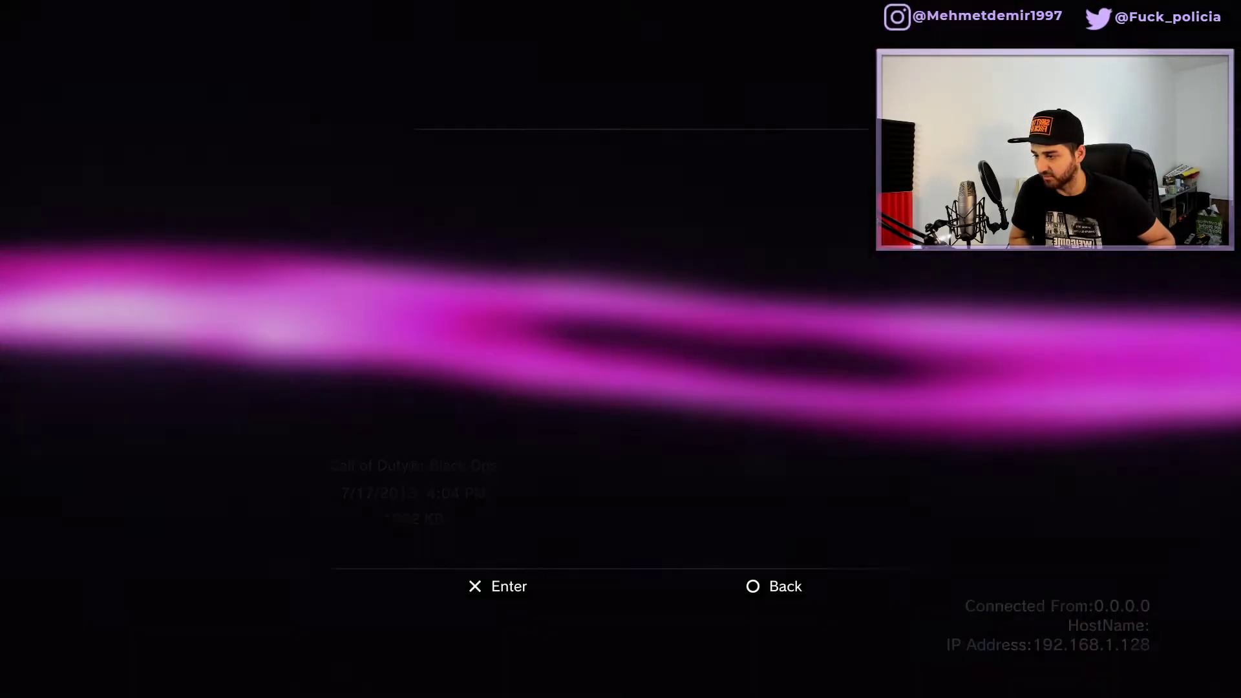
{"action": "key", "text": "Left"}
{"action": "key", "text": "Return"}
{"action": "key", "text": "Return"}
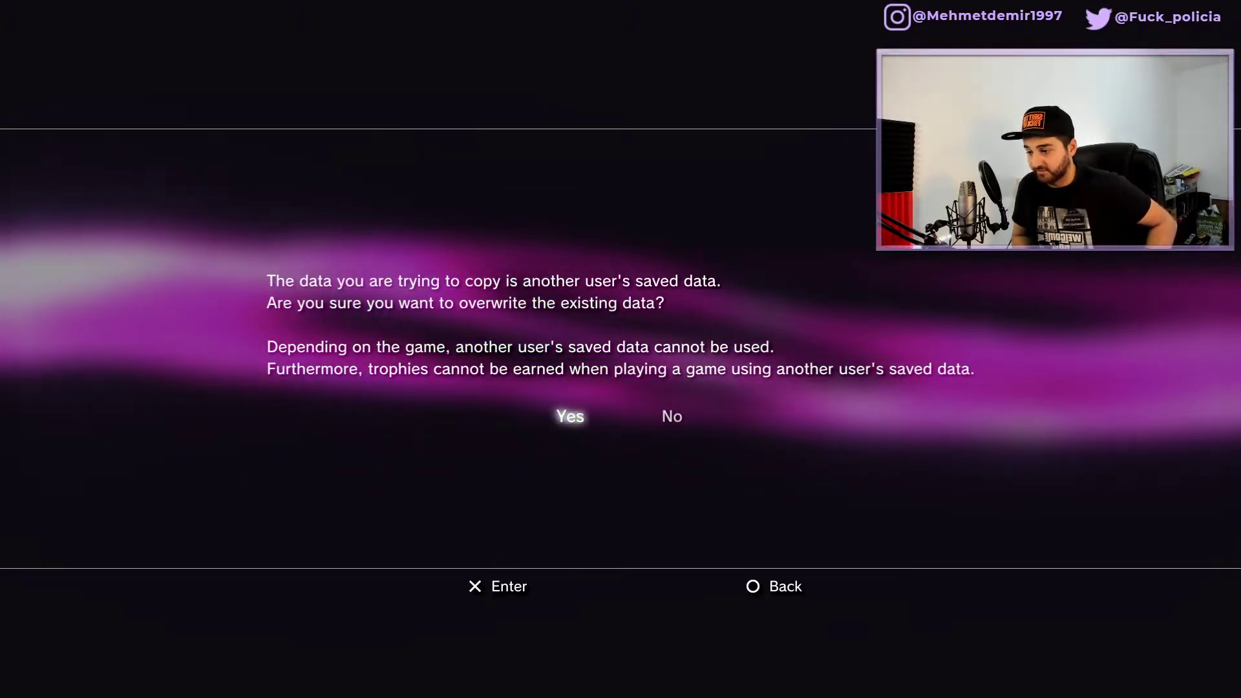
{"action": "key", "text": "Return"}
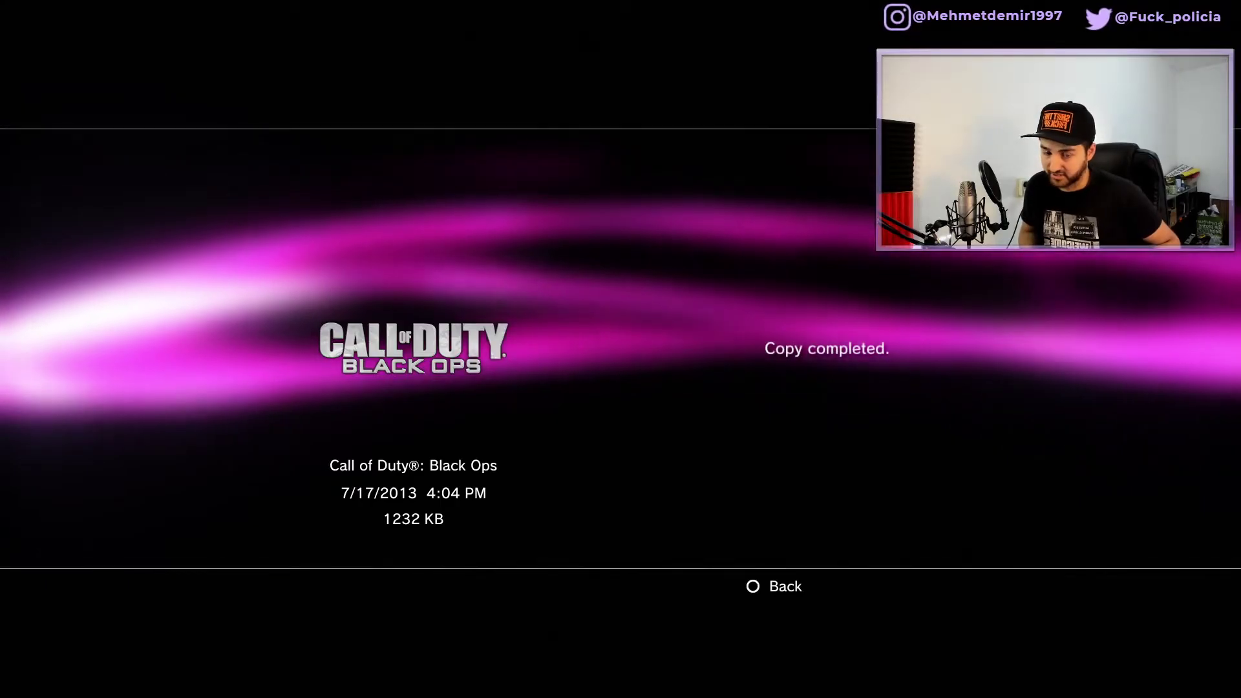
{"action": "key", "text": "Escape"}
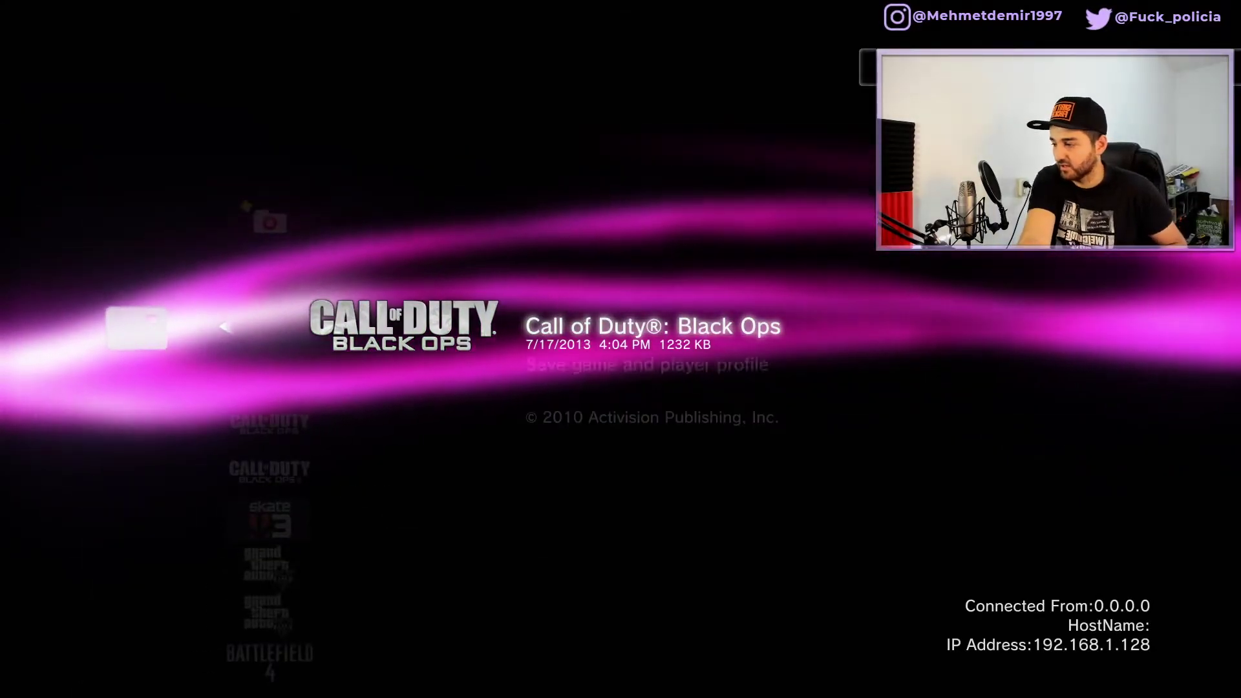
Leave the saved data utility and launch Apollo Save Tool from the Game category.
{"action": "key", "text": "Escape"}
{"action": "key", "text": "Escape"}
{"action": "key", "text": "Down"}
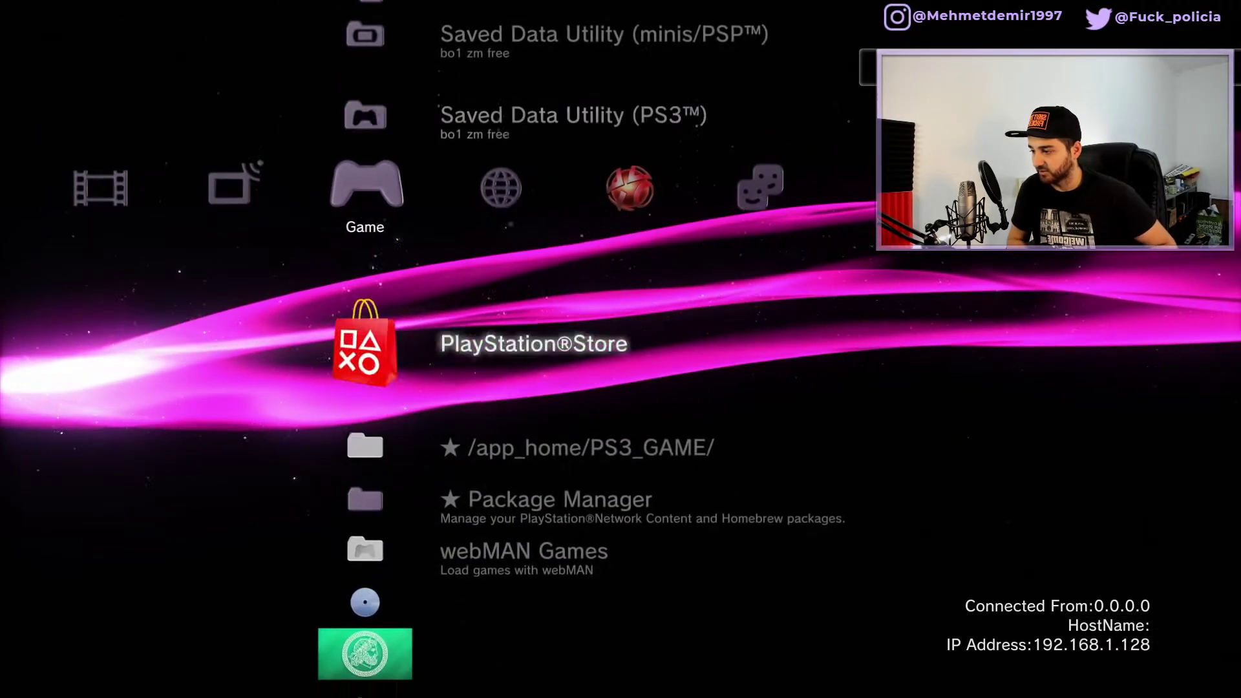
{"action": "key", "text": "Down"}
{"action": "key", "text": "Down"}
{"action": "key", "text": "Down"}
{"action": "key", "text": "Down"}
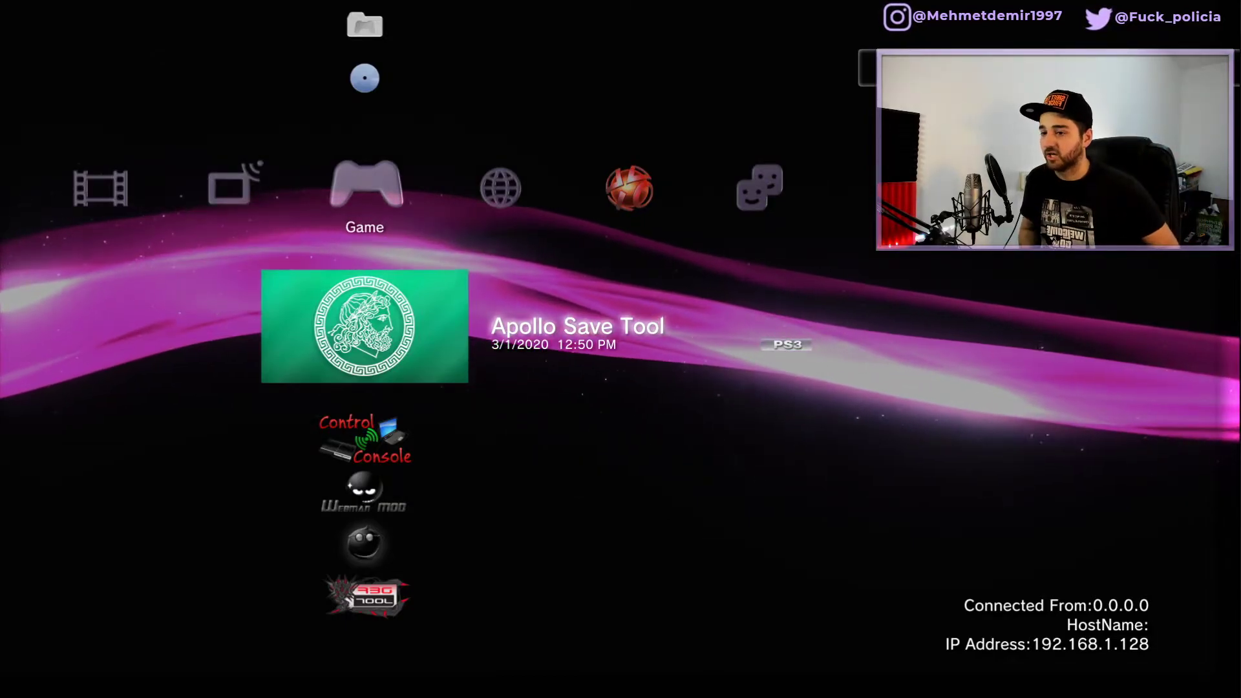
{"action": "key", "text": "Up"}
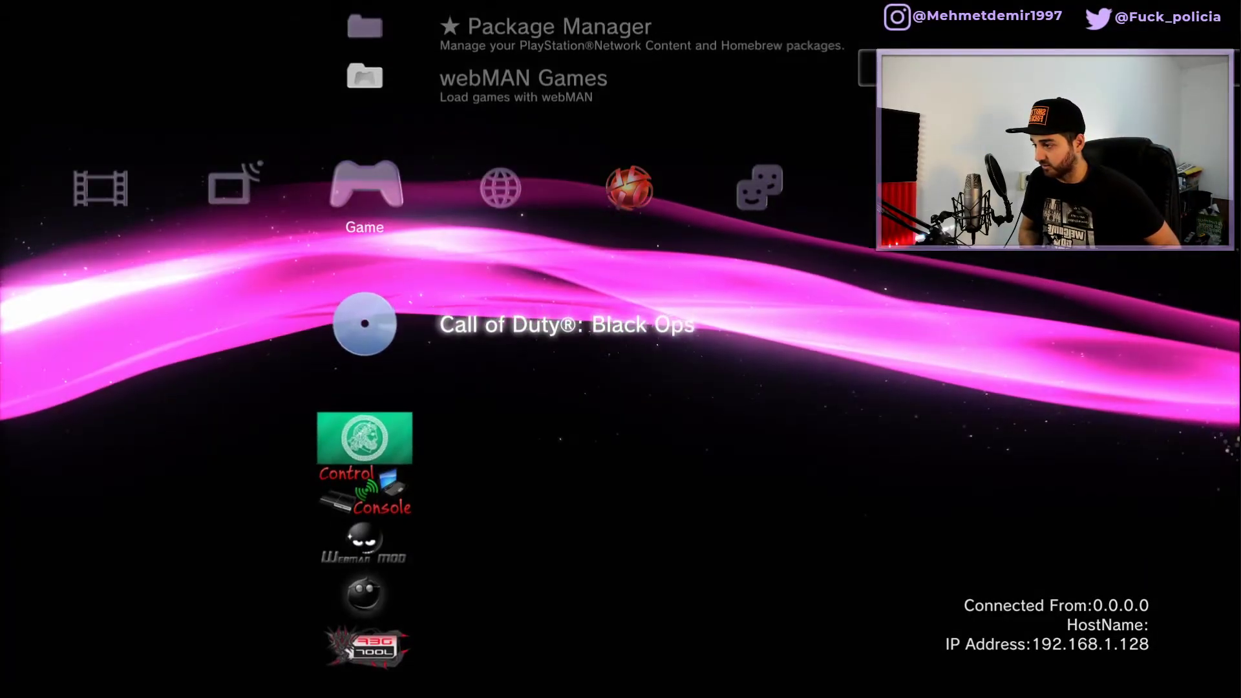
{"action": "key", "text": "Down"}
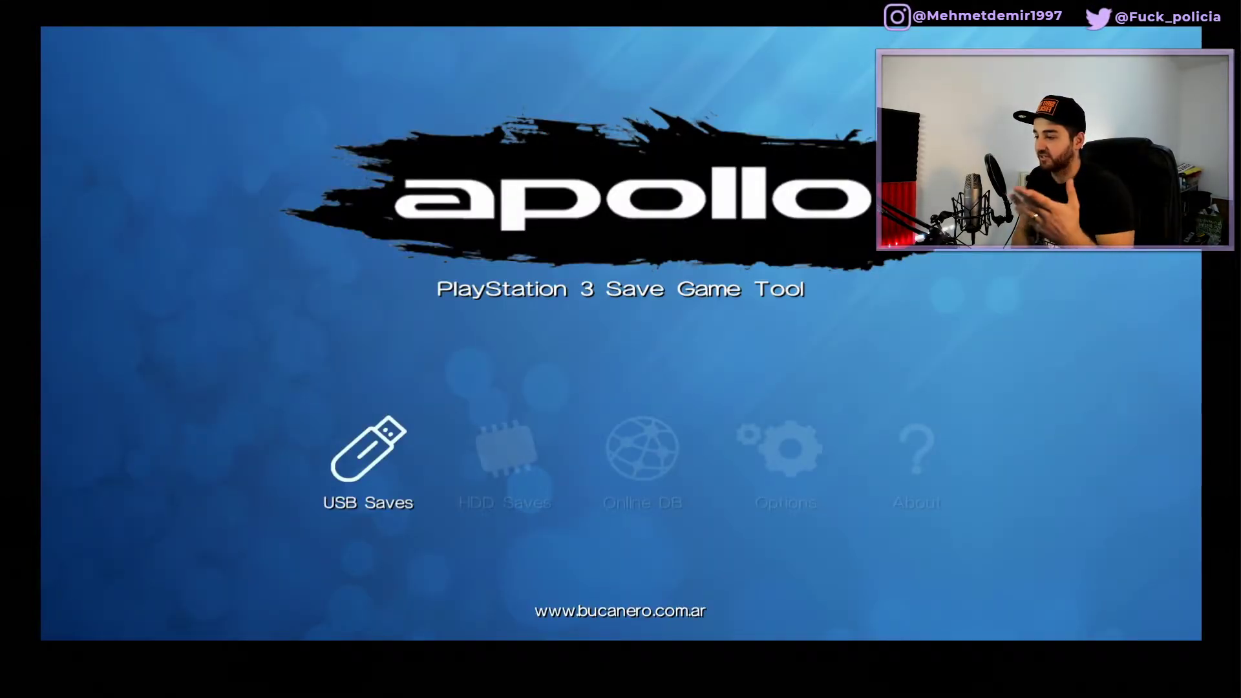
Look through Apollo's main sections: USB Saves, HDD Saves, Online DB, Options and About.
{"action": "key", "text": "Right"}
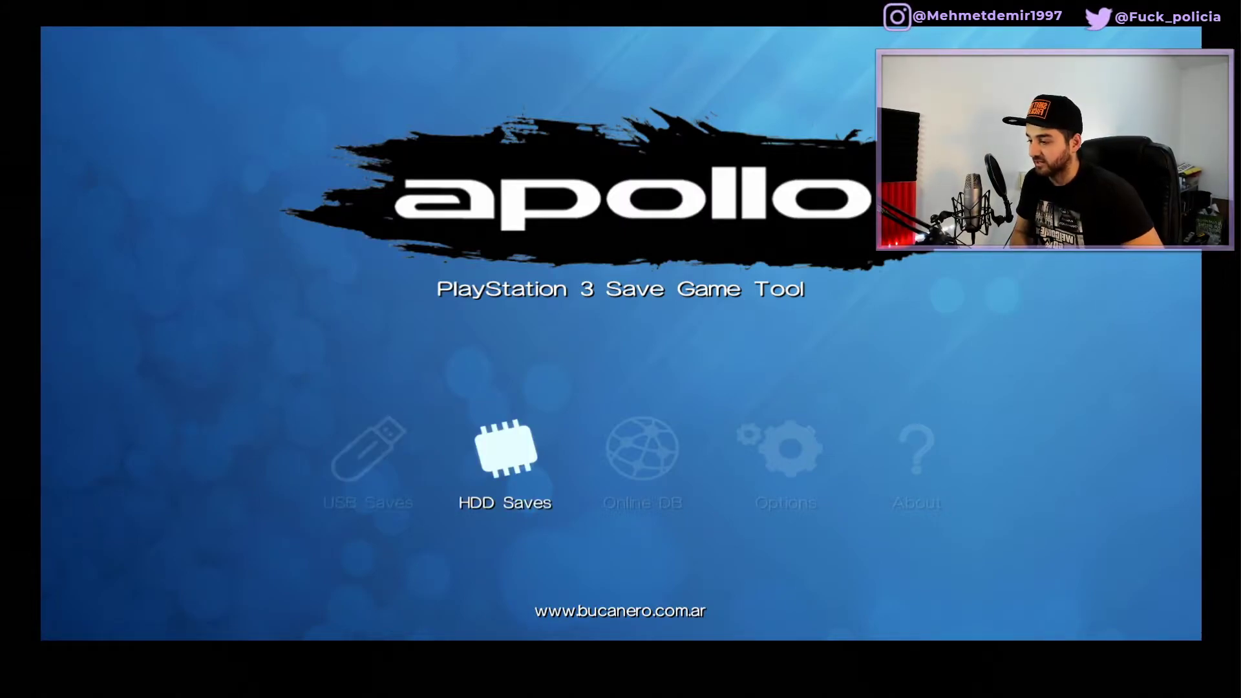
{"action": "key", "text": "Left"}
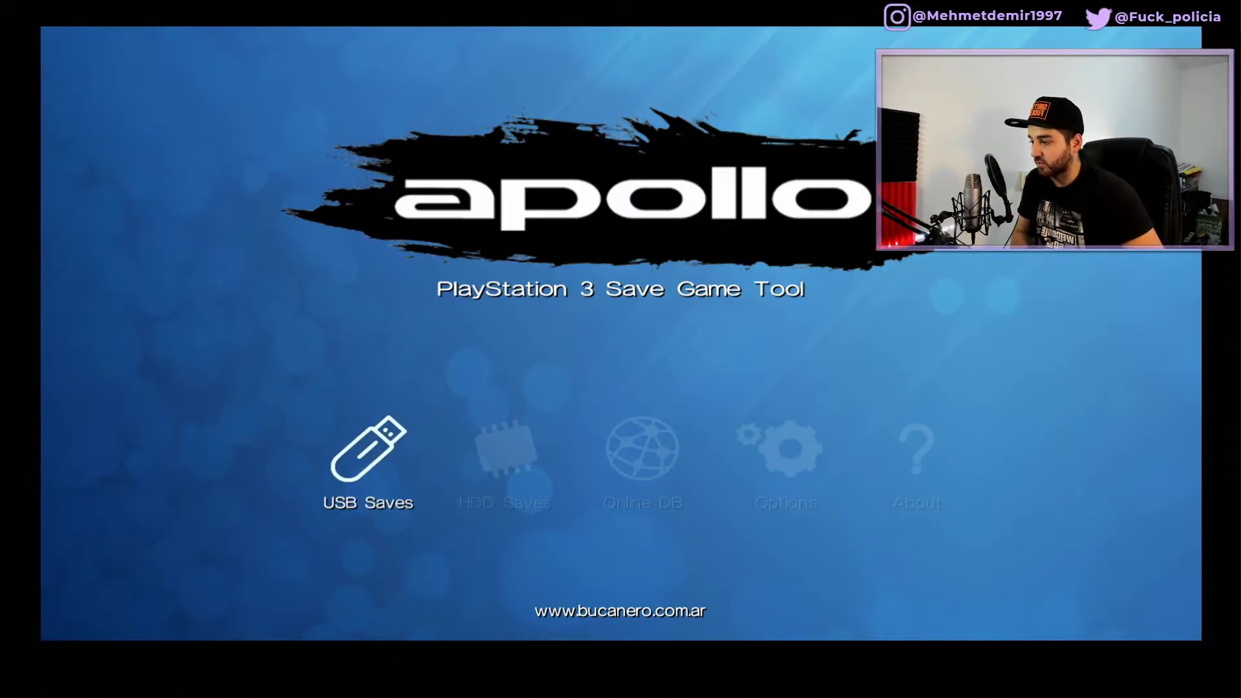
{"action": "key", "text": "Right"}
{"action": "key", "text": "Right"}
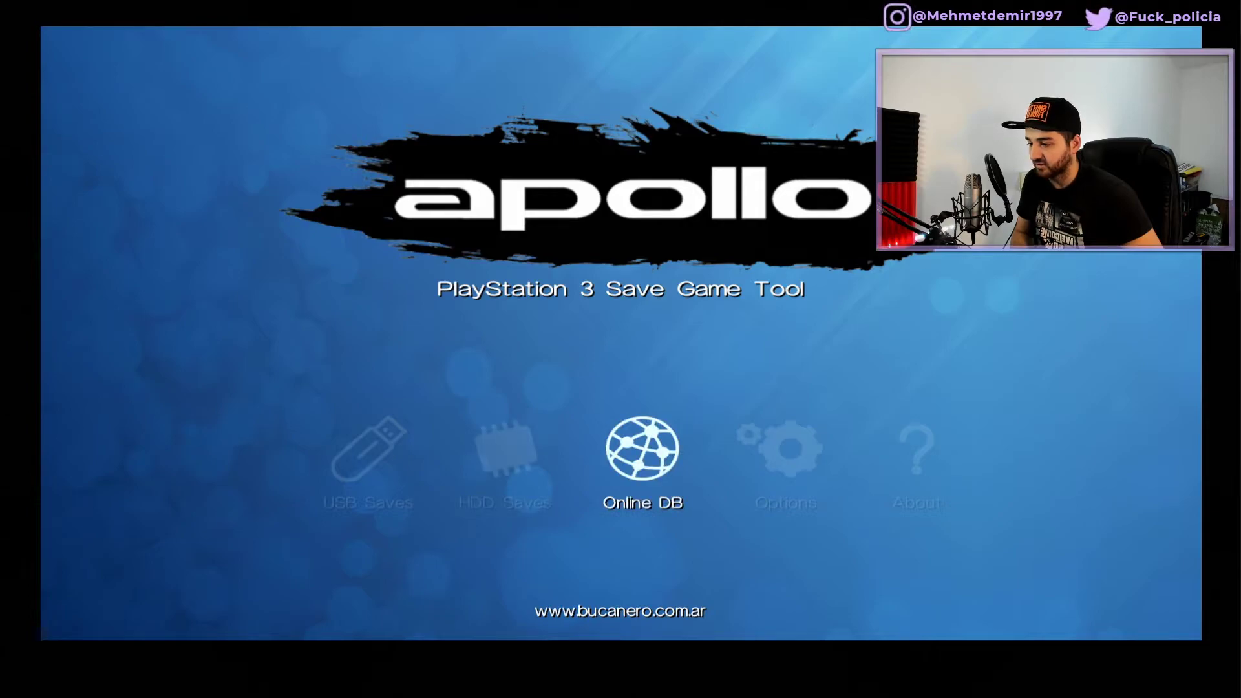
{"action": "key", "text": "Right"}
{"action": "key", "text": "Right"}
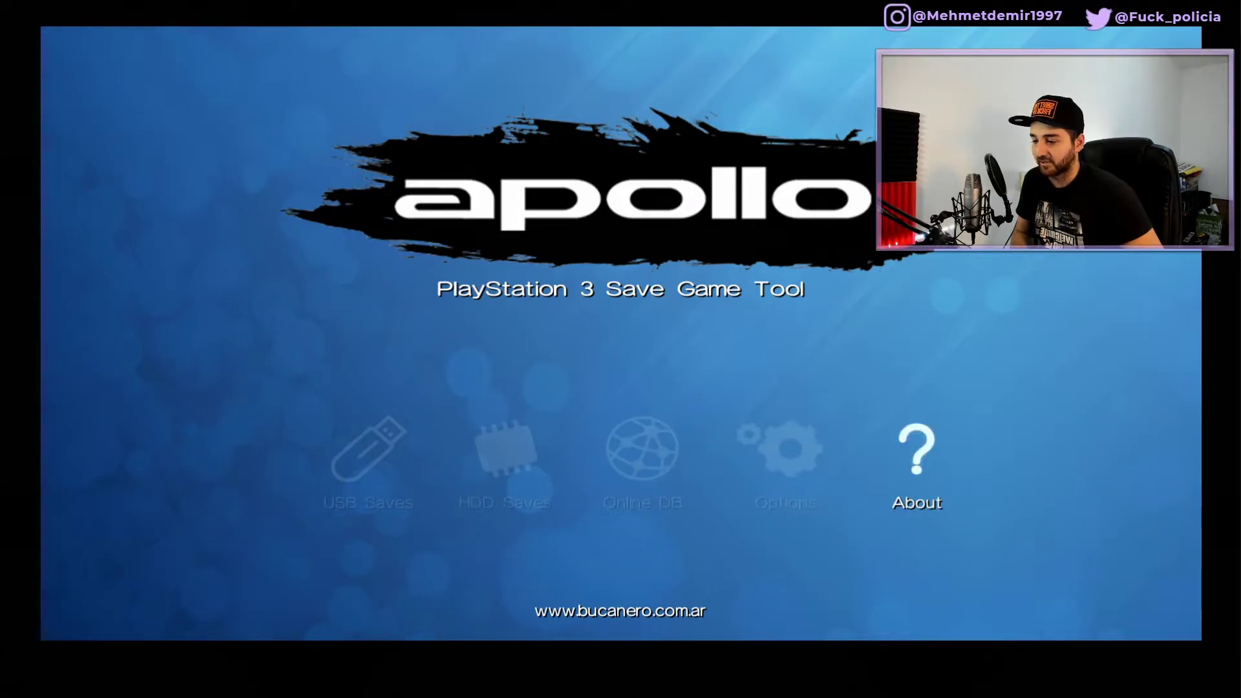
{"action": "key", "text": "Left"}
{"action": "key", "text": "Left"}
{"action": "key", "text": "Left"}
{"action": "key", "text": "Left"}
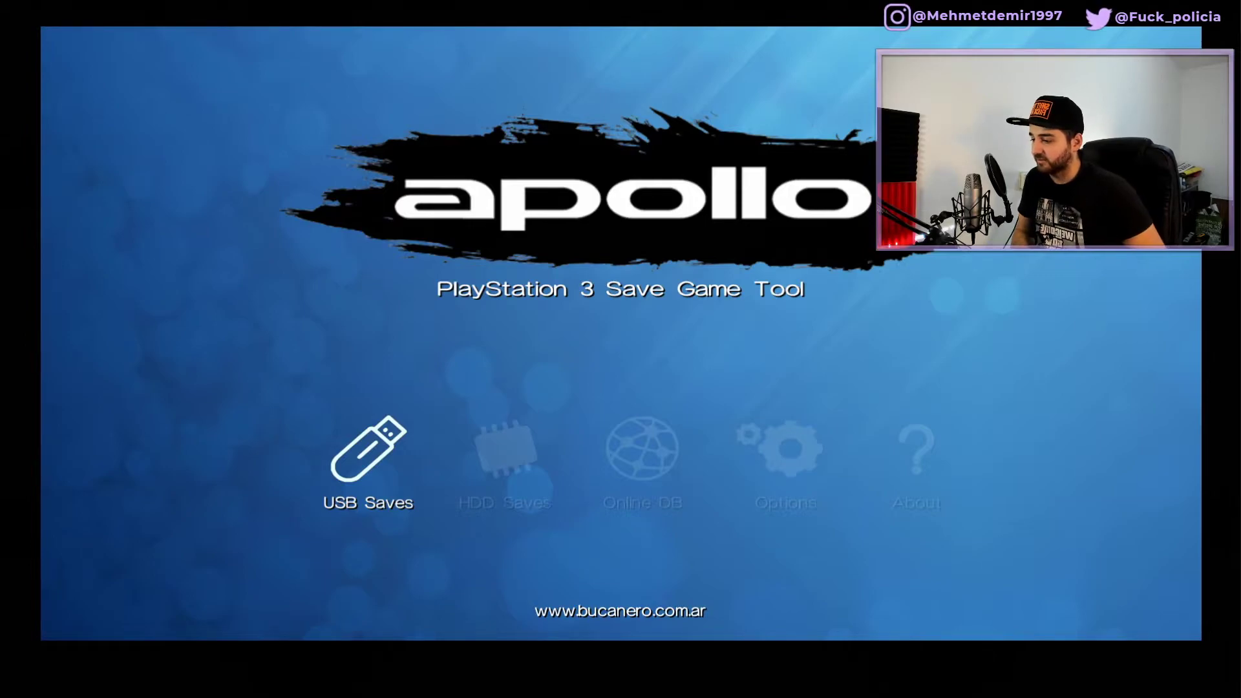
{"action": "key", "text": "Right"}
{"action": "key", "text": "Right"}
{"action": "key", "text": "Right"}
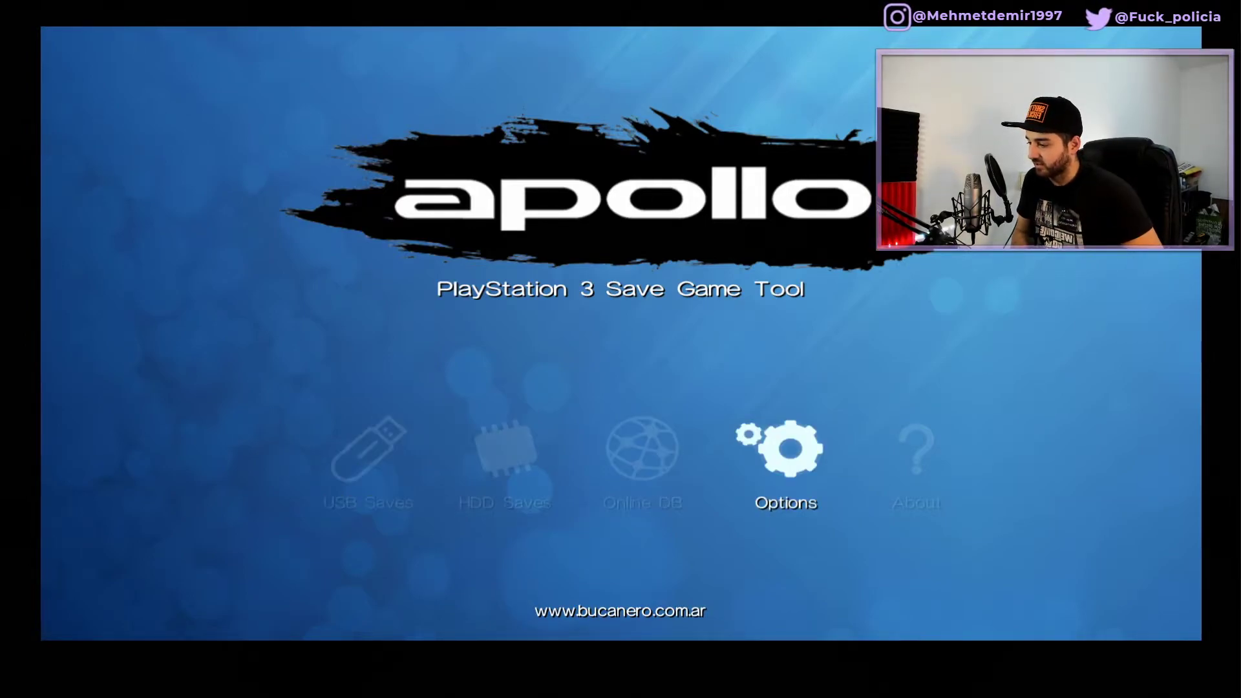
{"action": "key", "text": "Left"}
{"action": "key", "text": "Left"}
{"action": "key", "text": "Left"}
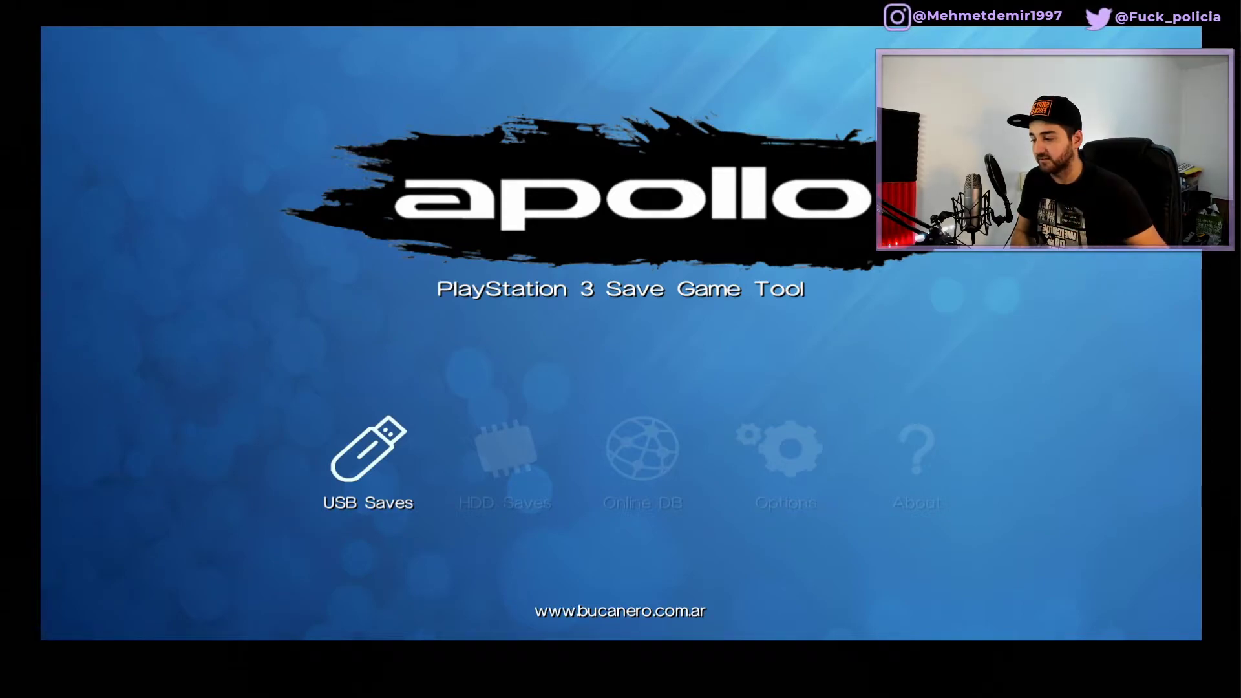
{"action": "key", "text": "Right"}
{"action": "key", "text": "Right"}
{"action": "key", "text": "Left"}
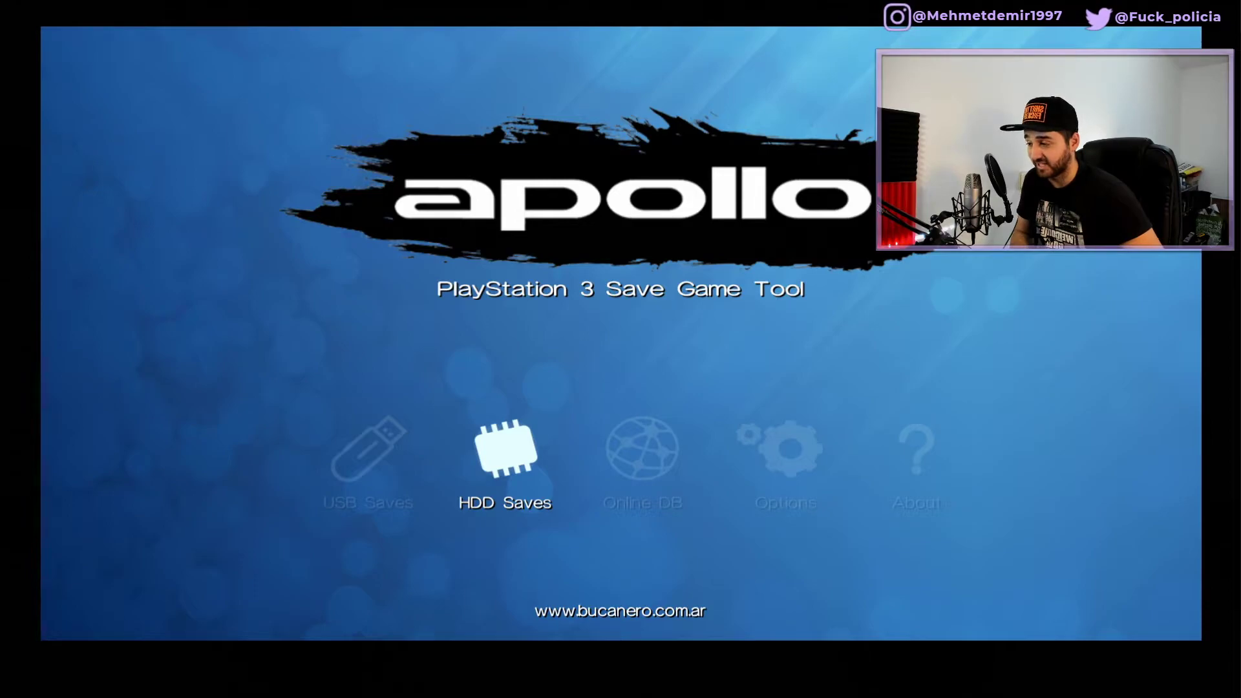
{"action": "key", "text": "Right"}
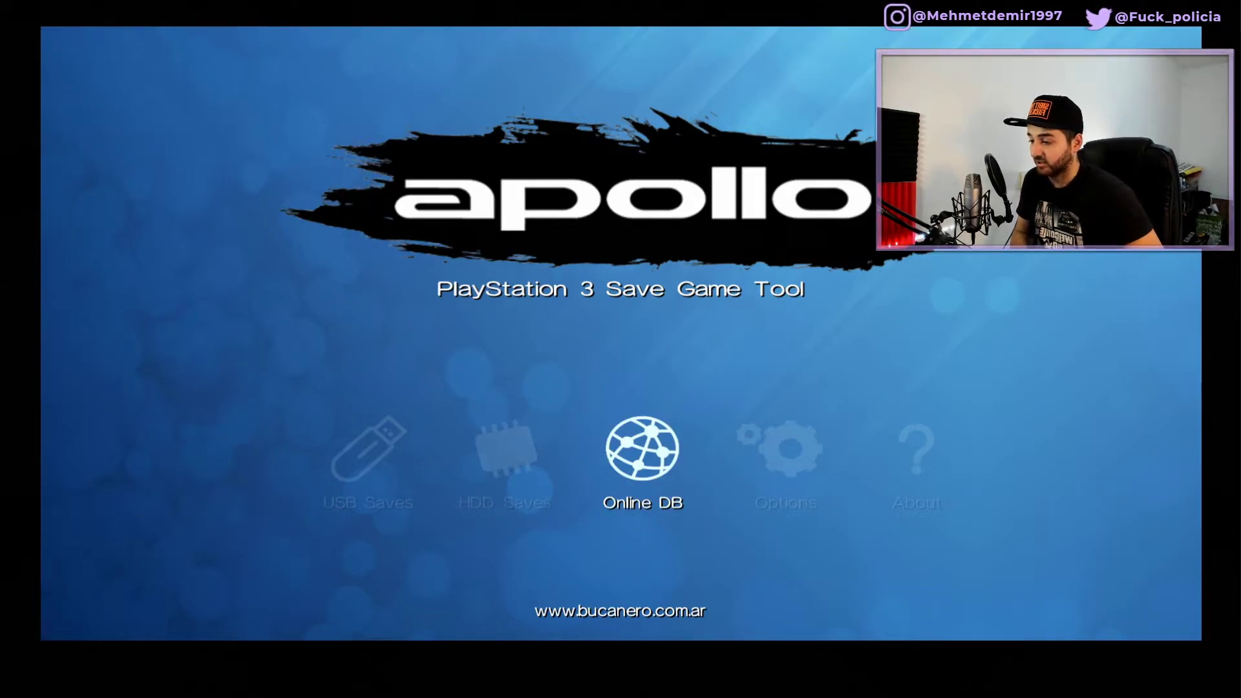
{"action": "key", "text": "Return"}
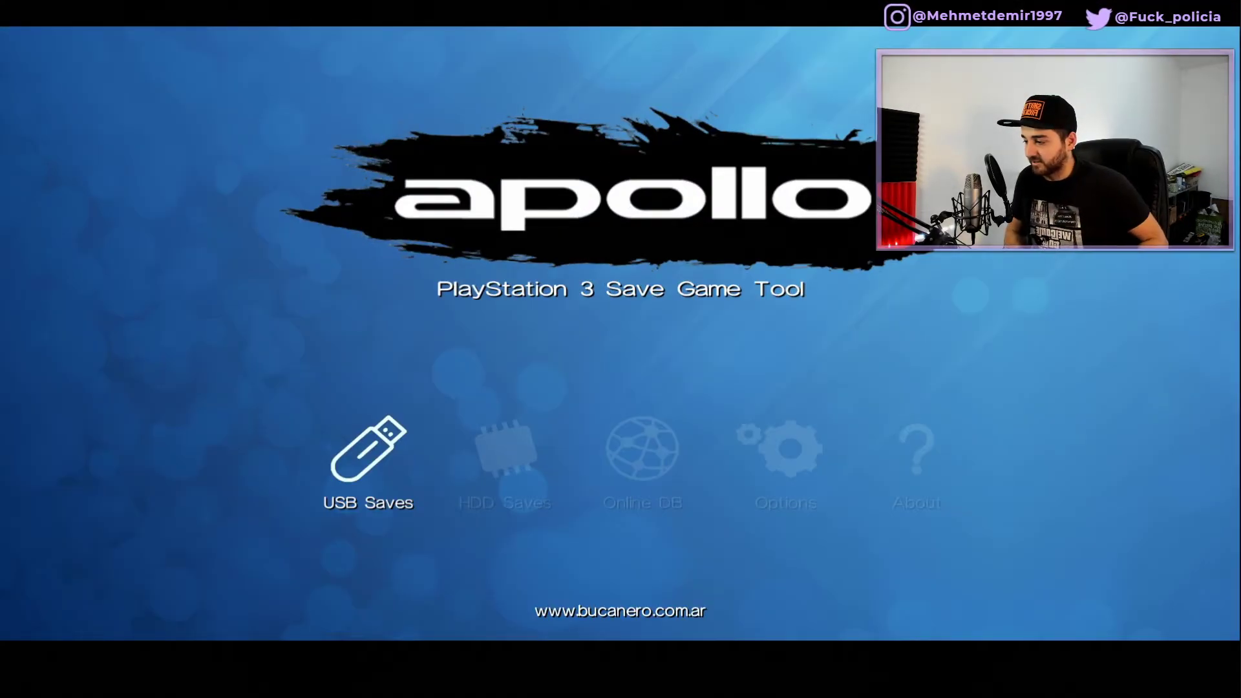
Open the HDD saves and show the patches for the Call of Duty: Black Ops save (BLES01031).
{"action": "key", "text": "Right"}
{"action": "key", "text": "Left"}
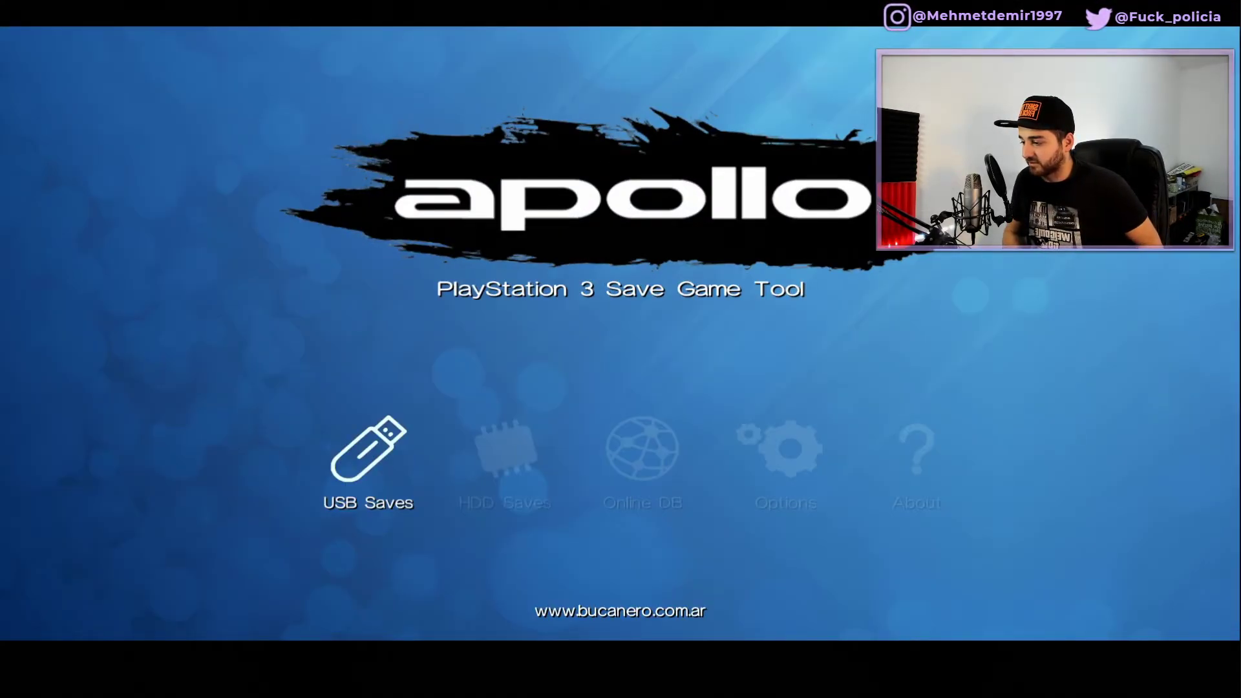
{"action": "key", "text": "Right"}
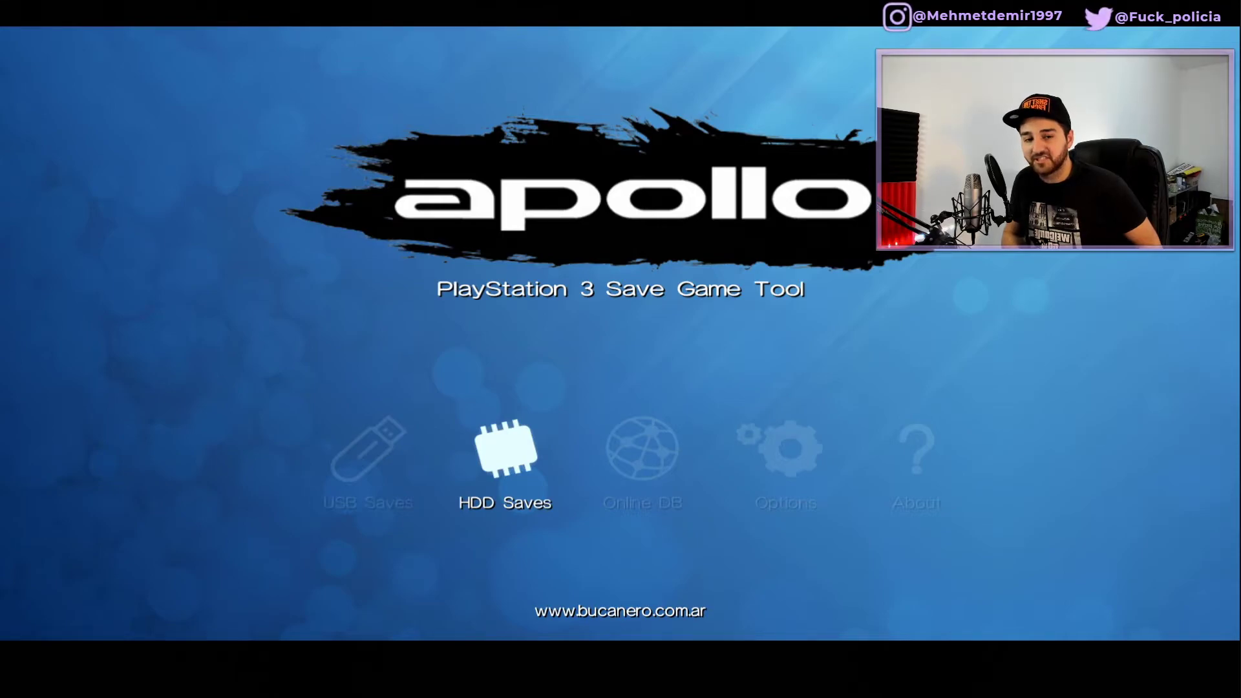
{"action": "key", "text": "Return"}
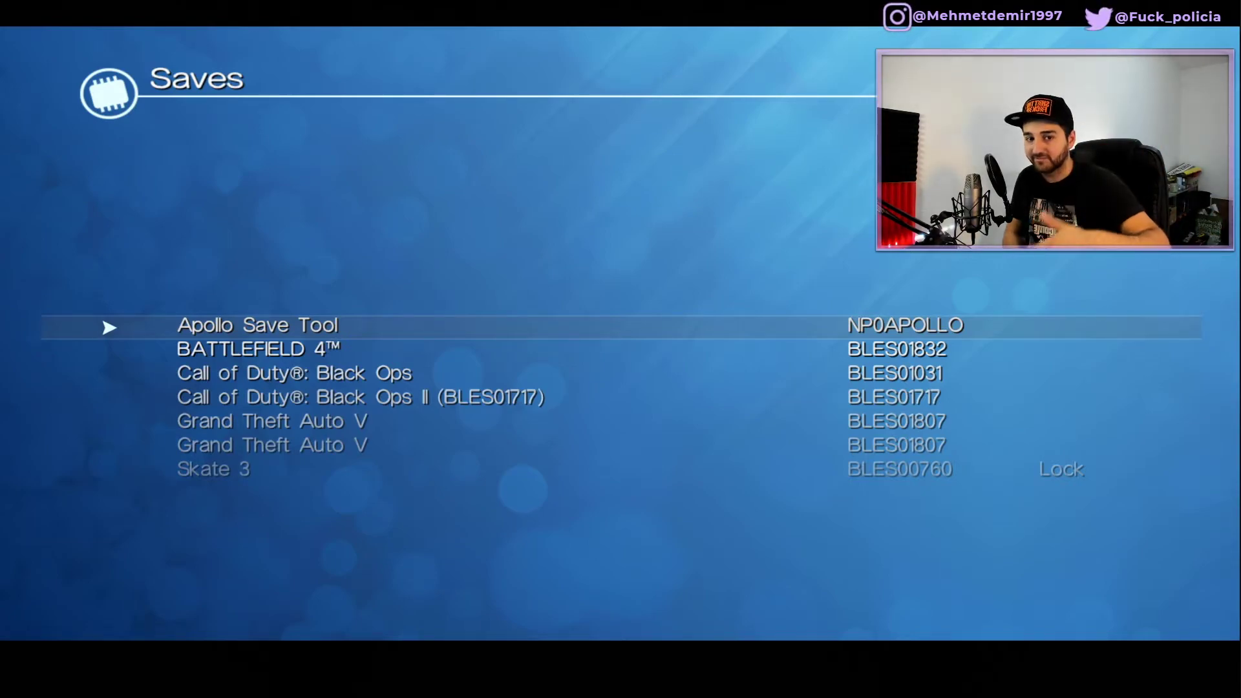
{"action": "key", "text": "Down"}
{"action": "key", "text": "Down"}
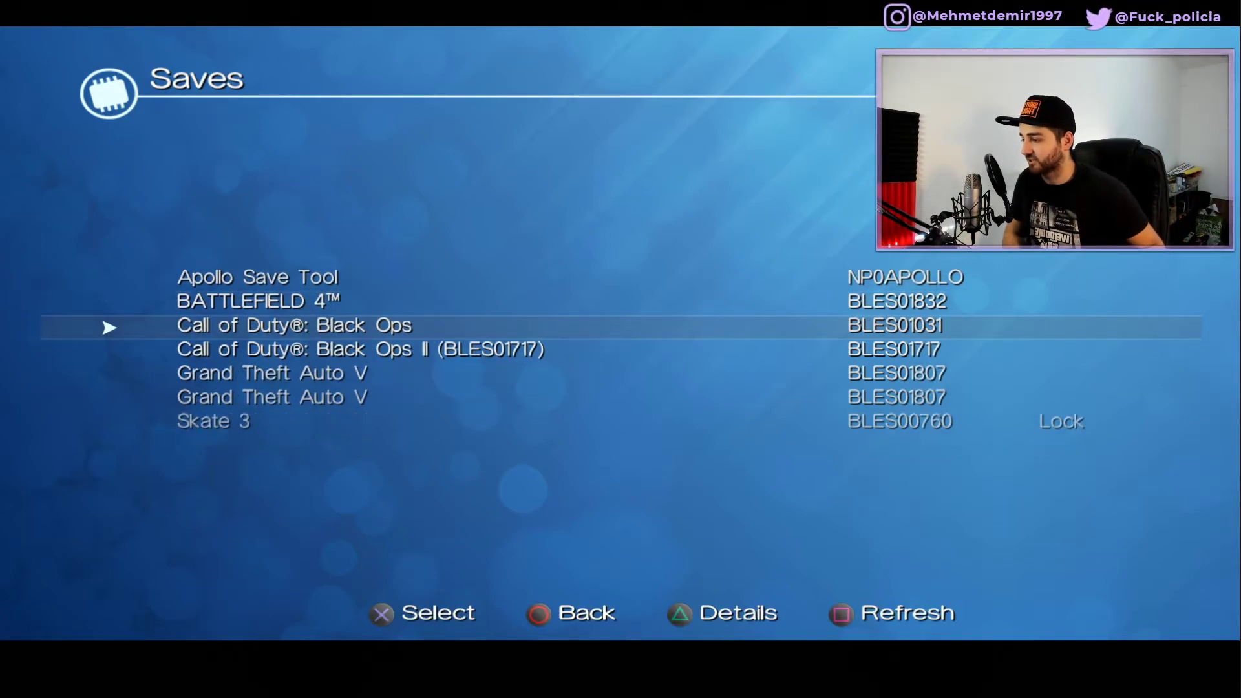
{"action": "key", "text": "Return"}
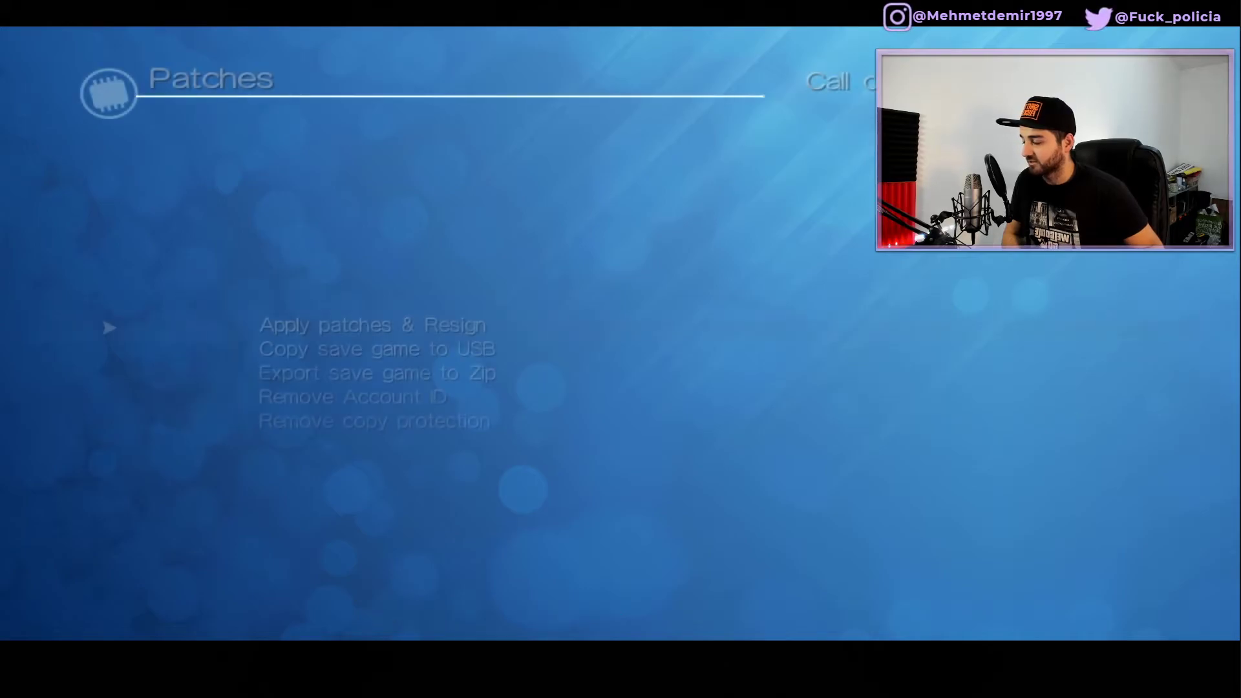
Apply the patches and resign the Call of Duty: Black Ops save, closing its patch list when done.
{"action": "key", "text": "Return"}
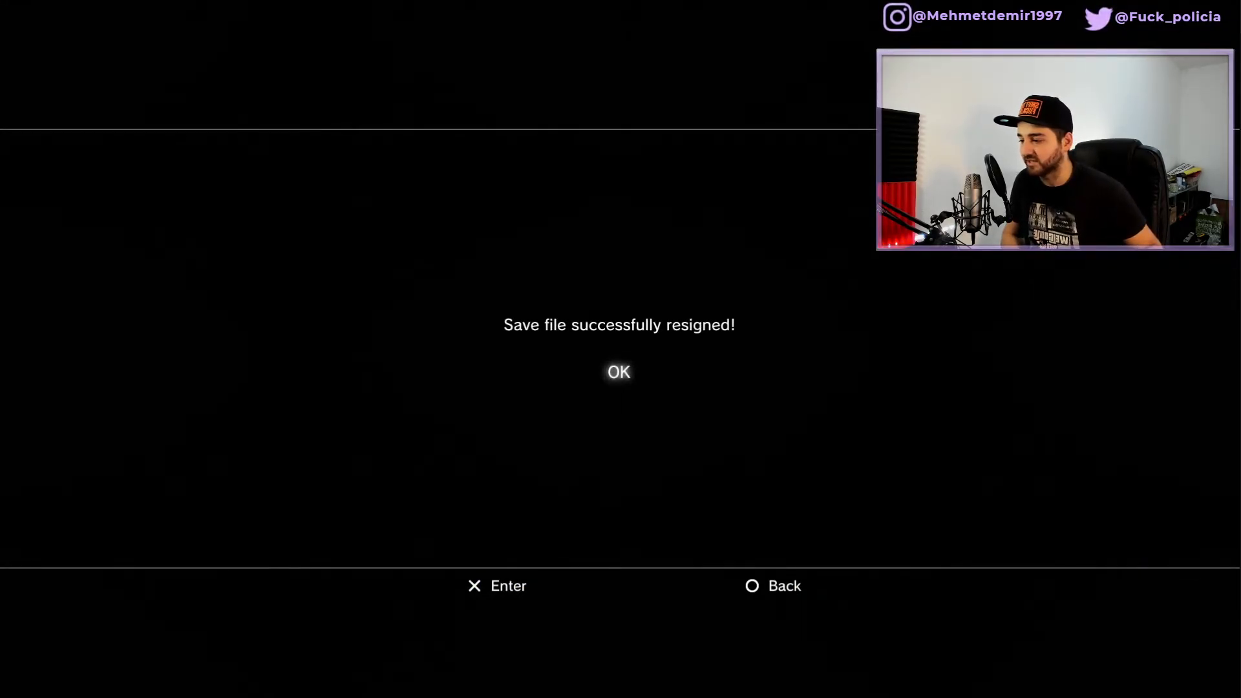
{"action": "key", "text": "Return"}
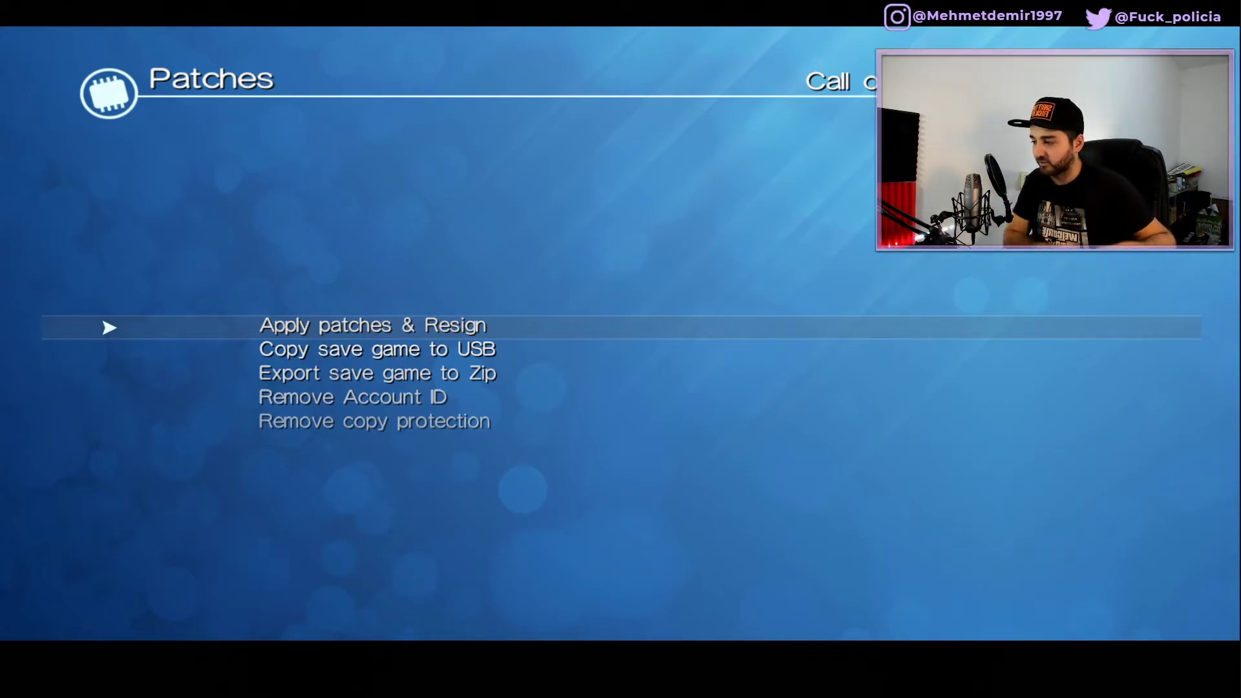
{"action": "key", "text": "Escape"}
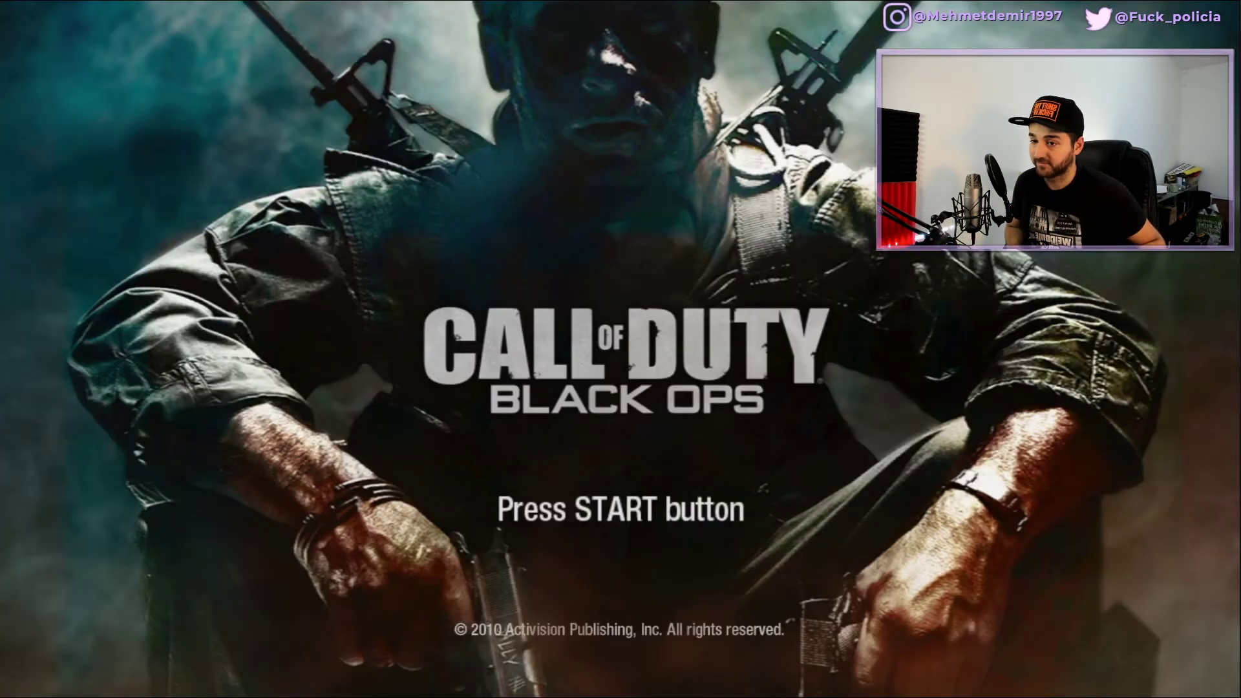
Enter Call of Duty: Black Ops from its title screen and look over the main menu's game modes.
{"action": "key", "text": "Return"}
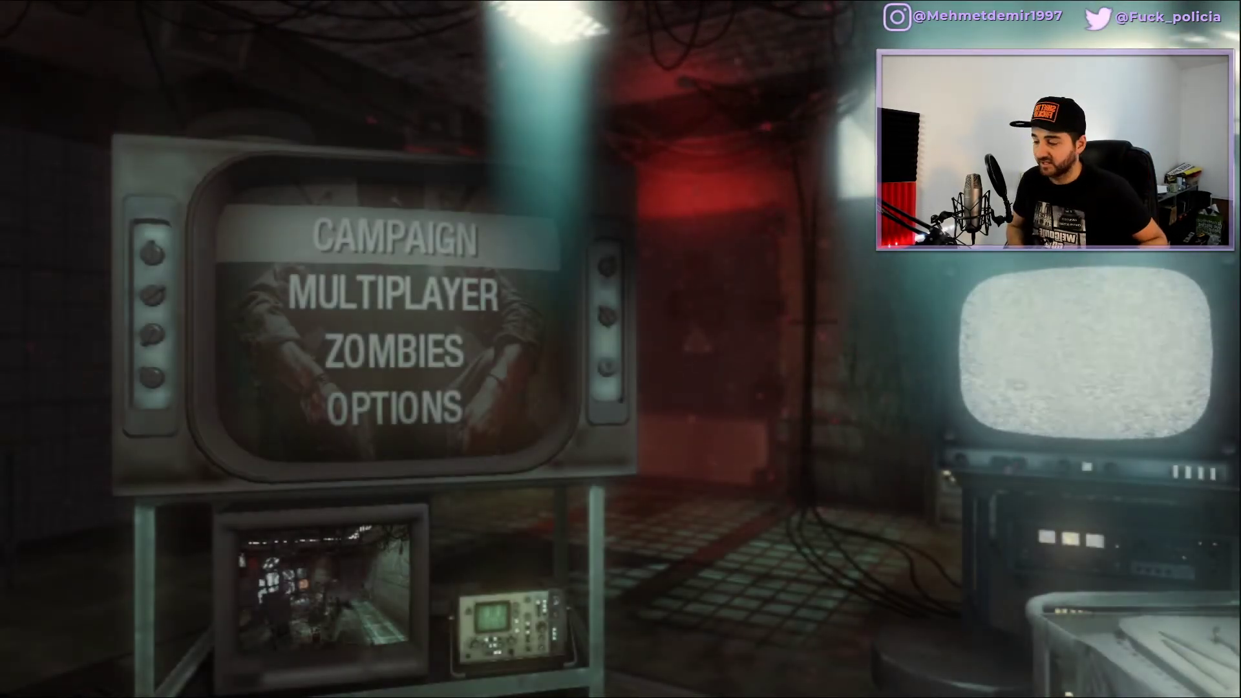
{"action": "key", "text": "Down"}
{"action": "key", "text": "Down"}
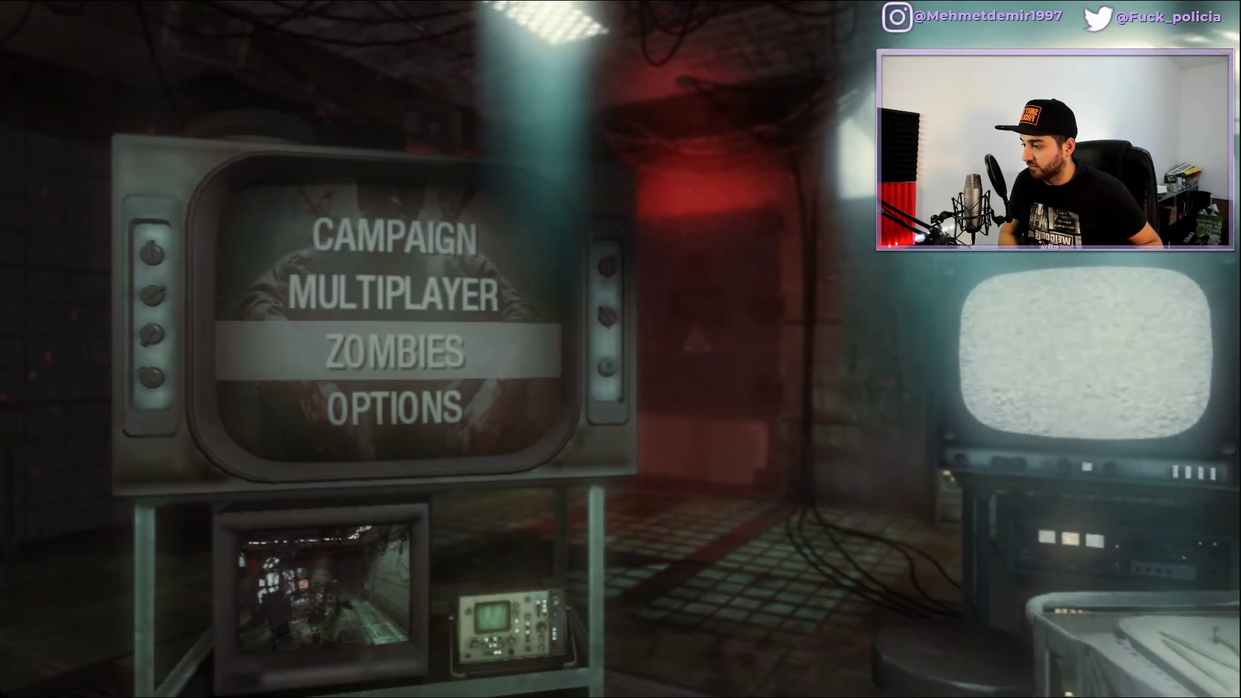
{"action": "key", "text": "Down"}
{"action": "key", "text": "Up"}
{"action": "key", "text": "Up"}
{"action": "key", "text": "Down"}
{"action": "key", "text": "Down"}
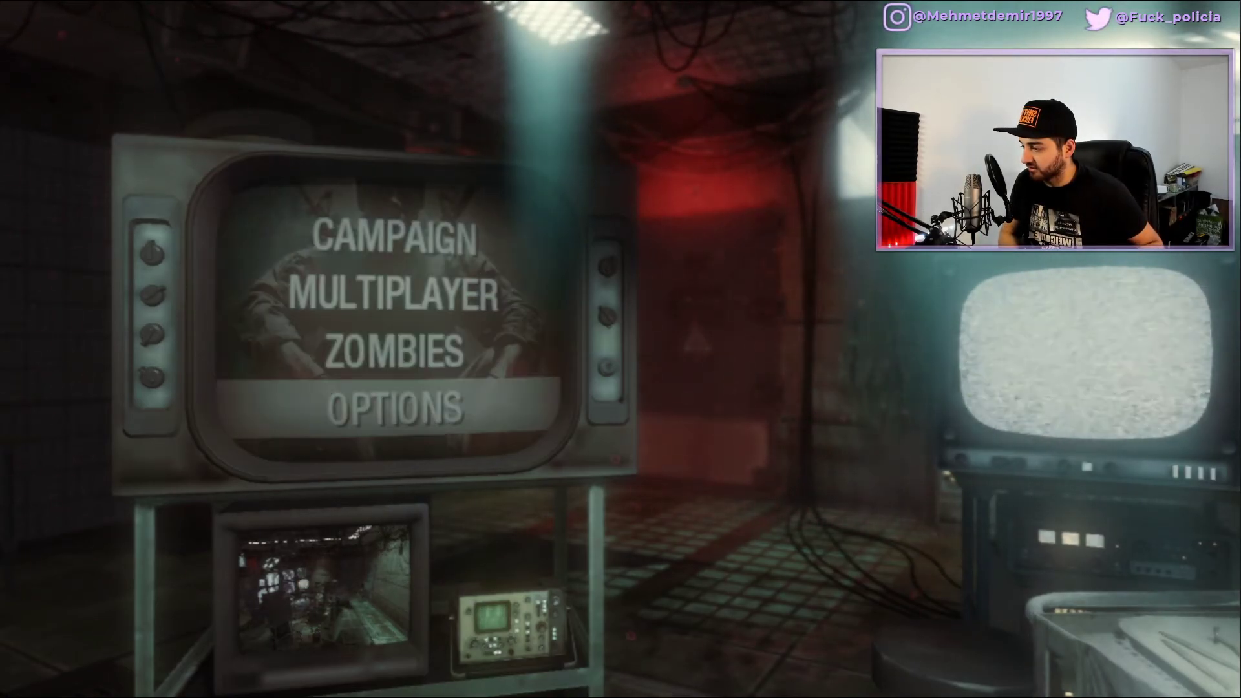
Look through the game's Options settings and return to the main menu.
{"action": "key", "text": "Return"}
{"action": "key", "text": "Down"}
{"action": "key", "text": "Down"}
{"action": "key", "text": "Down"}
{"action": "key", "text": "Down"}
{"action": "key", "text": "Down"}
{"action": "key", "text": "Down"}
{"action": "key", "text": "Down"}
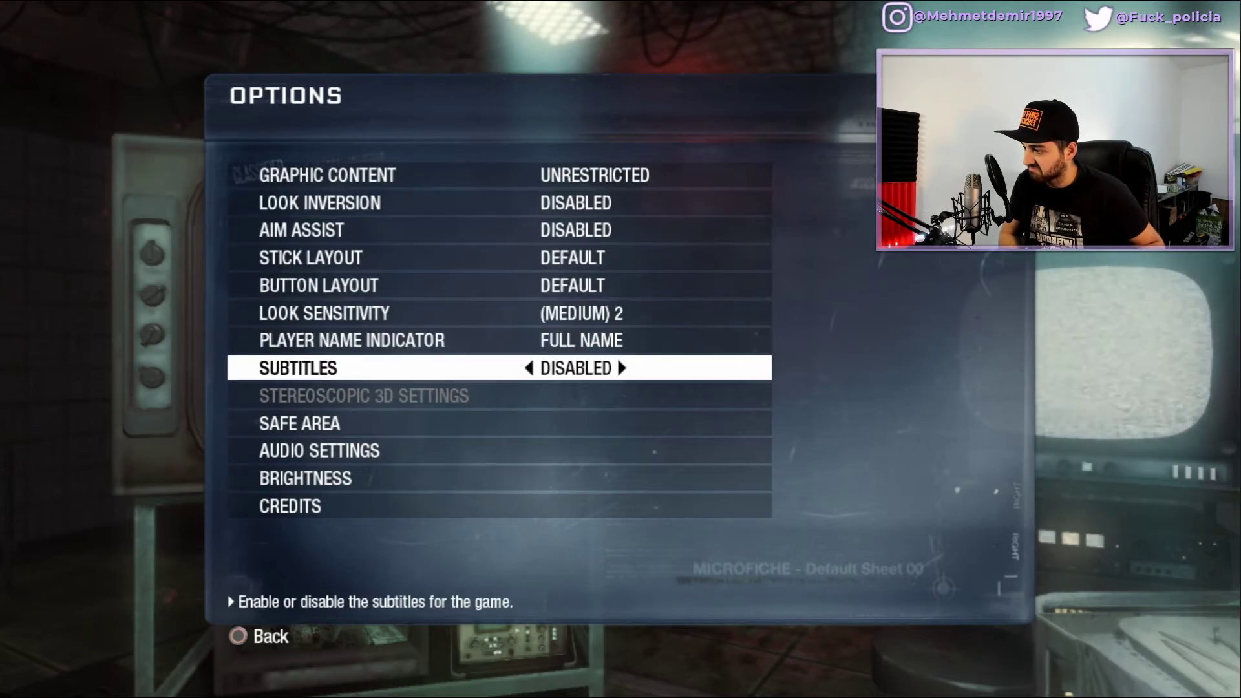
{"action": "key", "text": "Down"}
{"action": "key", "text": "Down"}
{"action": "key", "text": "Escape"}
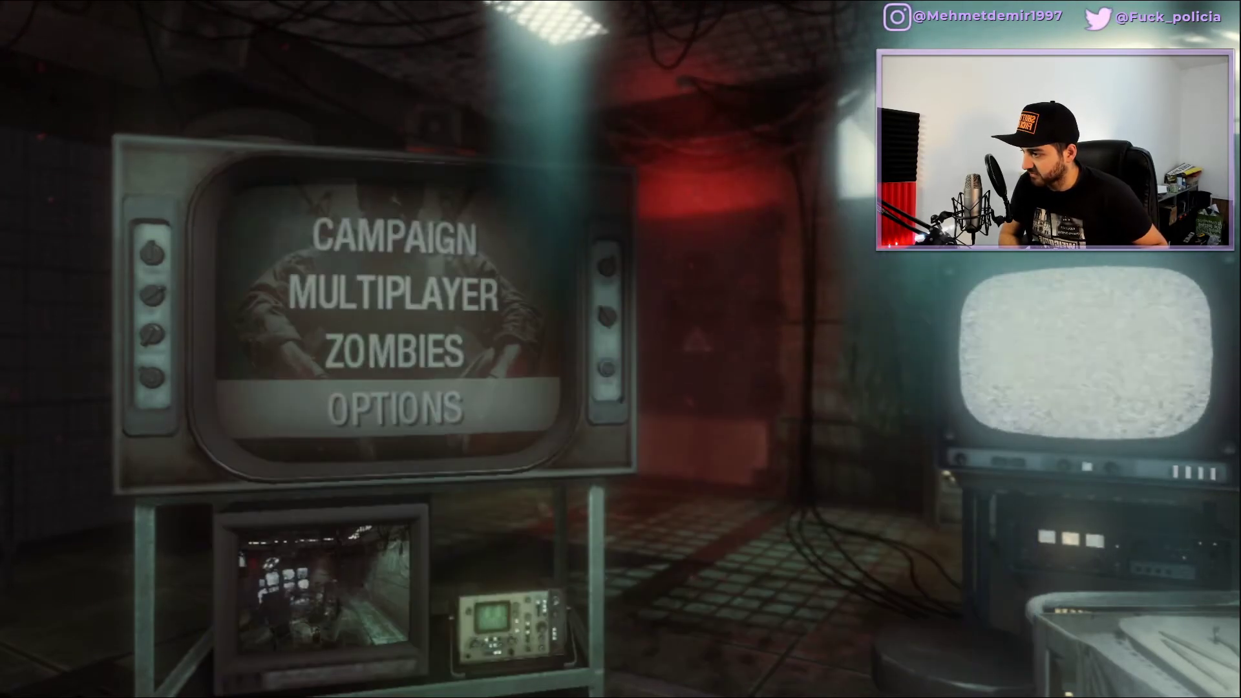
Open the Campaign section and examine the Intel list for each mission.
{"action": "key", "text": "Up"}
{"action": "key", "text": "Up"}
{"action": "key", "text": "Down"}
{"action": "key", "text": "Up"}
{"action": "key", "text": "Up"}
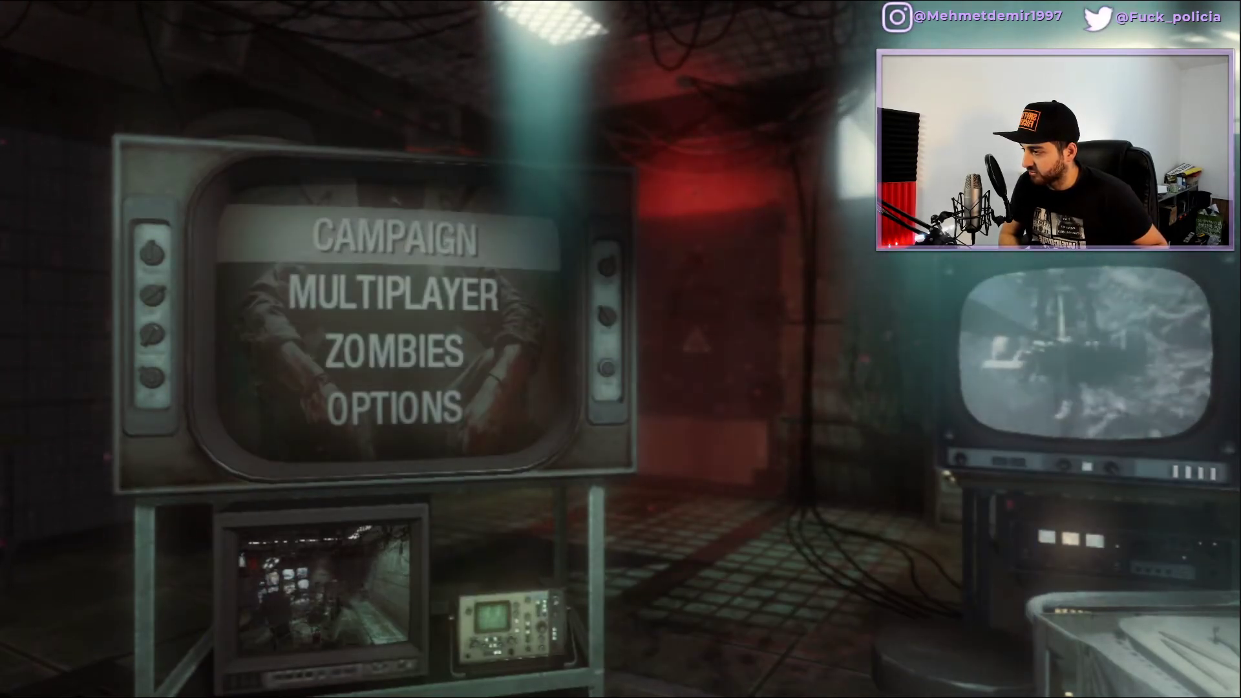
{"action": "key", "text": "Return"}
{"action": "key", "text": "Down"}
{"action": "key", "text": "Down"}
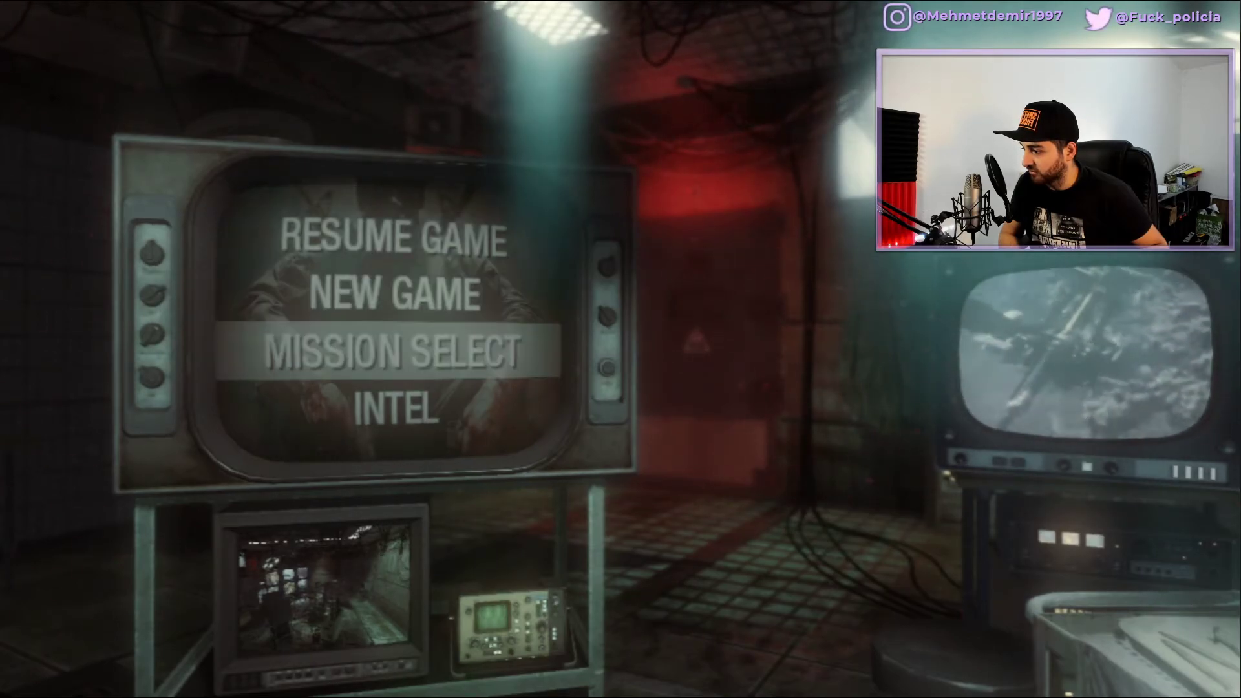
{"action": "key", "text": "Down"}
{"action": "key", "text": "Return"}
{"action": "key", "text": "Down"}
{"action": "key", "text": "Down"}
{"action": "key", "text": "Down"}
{"action": "key", "text": "Down"}
{"action": "key", "text": "Down"}
{"action": "key", "text": "Down"}
{"action": "key", "text": "Down"}
{"action": "key", "text": "Down"}
{"action": "key", "text": "Down"}
{"action": "key", "text": "Down"}
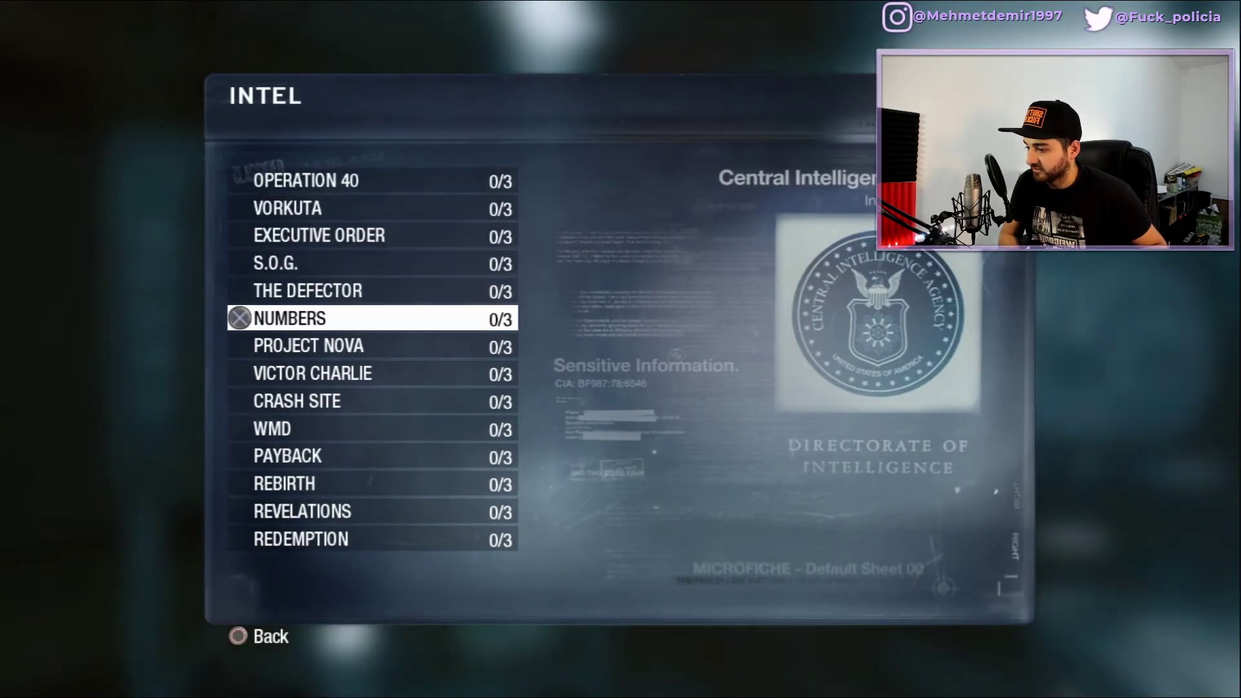
{"action": "key", "text": "Escape"}
Examine the campaign's Mission Select list to check which missions are available.
{"action": "key", "text": "Return"}
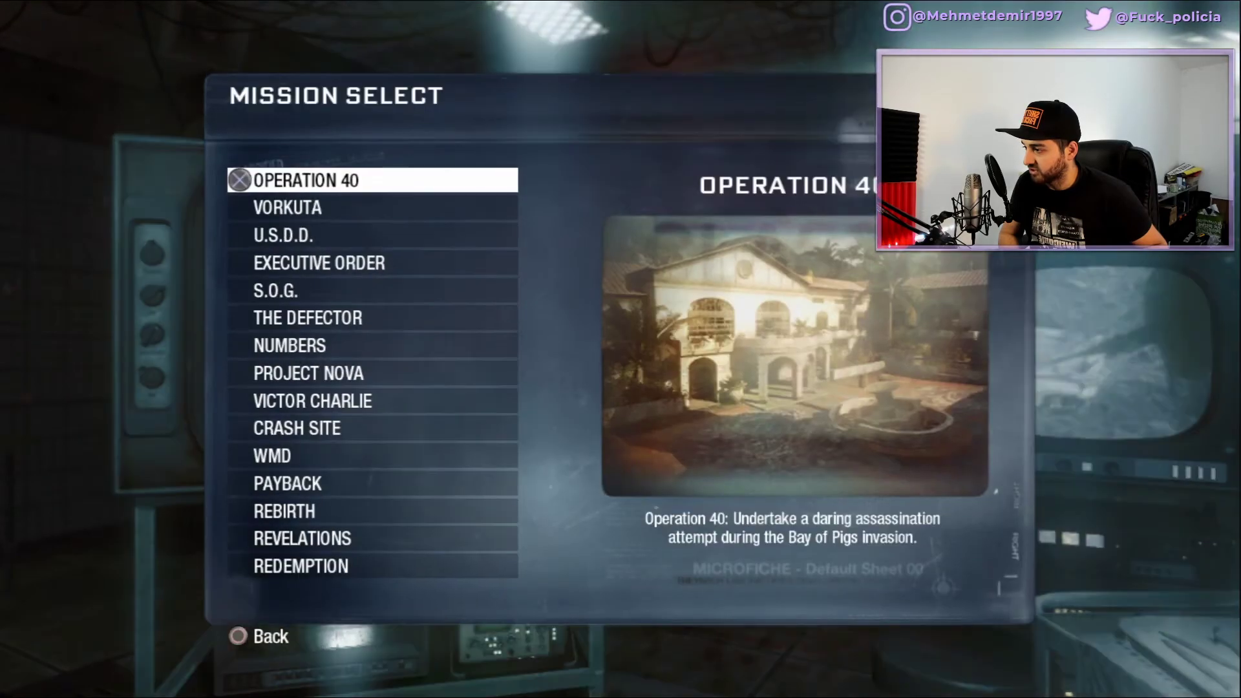
{"action": "key", "text": "Down"}
{"action": "key", "text": "Down"}
{"action": "key", "text": "Down"}
{"action": "key", "text": "Down"}
{"action": "key", "text": "Down"}
{"action": "key", "text": "Down"}
{"action": "key", "text": "Down"}
{"action": "key", "text": "Down"}
{"action": "key", "text": "Down"}
{"action": "key", "text": "Down"}
{"action": "key", "text": "Down"}
{"action": "key", "text": "Down"}
{"action": "key", "text": "Down"}
{"action": "key", "text": "Down"}
{"action": "key", "text": "Down"}
{"action": "key", "text": "Down"}
{"action": "key", "text": "Down"}
{"action": "key", "text": "Down"}
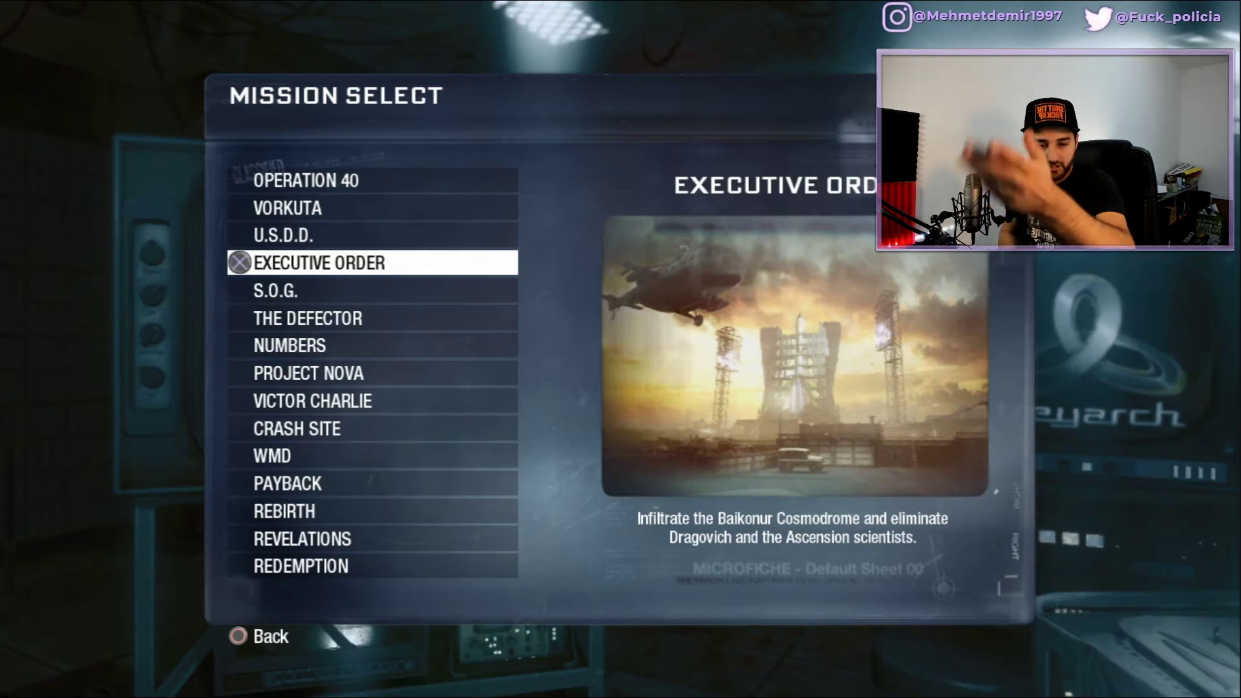
{"action": "key", "text": "Escape"}
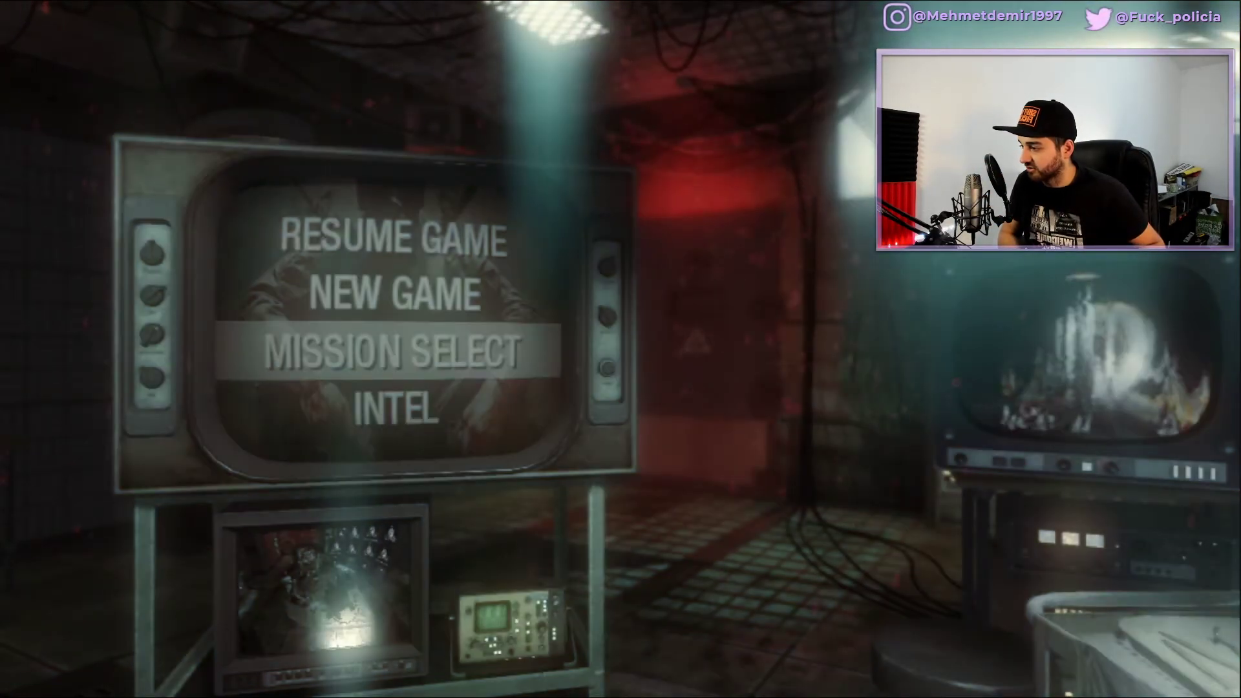
Leave the Campaign section and examine the Zombies Solo map list through Moon to check which maps are available.
{"action": "key", "text": "Escape"}
{"action": "key", "text": "Down"}
{"action": "key", "text": "Down"}
{"action": "key", "text": "Down"}
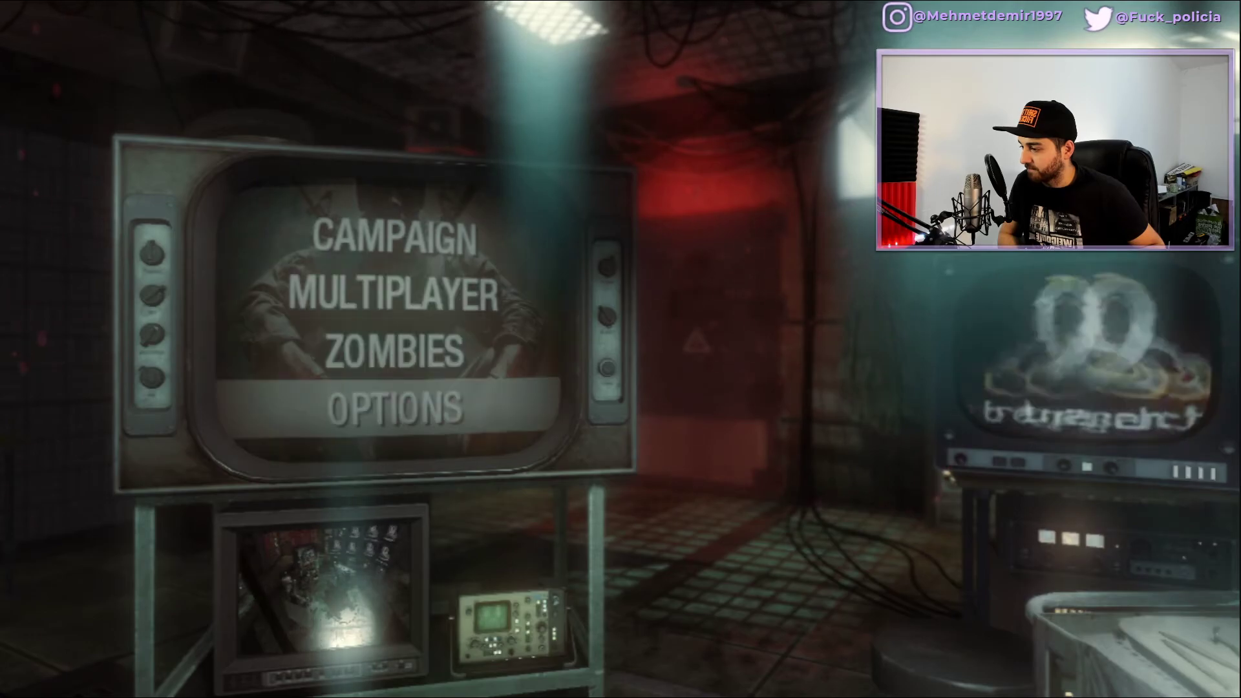
{"action": "key", "text": "Up"}
{"action": "key", "text": "Return"}
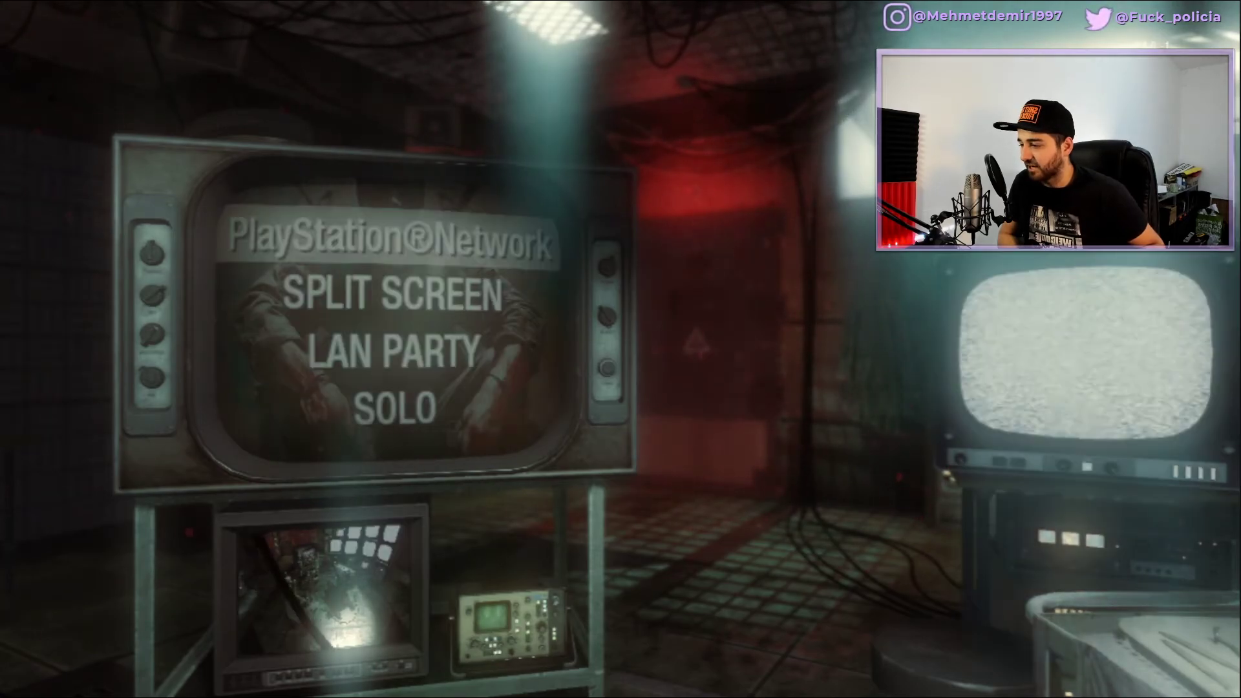
{"action": "key", "text": "Down"}
{"action": "key", "text": "Return"}
{"action": "key", "text": "Down"}
{"action": "key", "text": "Down"}
{"action": "key", "text": "Down"}
{"action": "key", "text": "Down"}
{"action": "key", "text": "Down"}
{"action": "key", "text": "Down"}
{"action": "key", "text": "Down"}
{"action": "key", "text": "Down"}
{"action": "key", "text": "Down"}
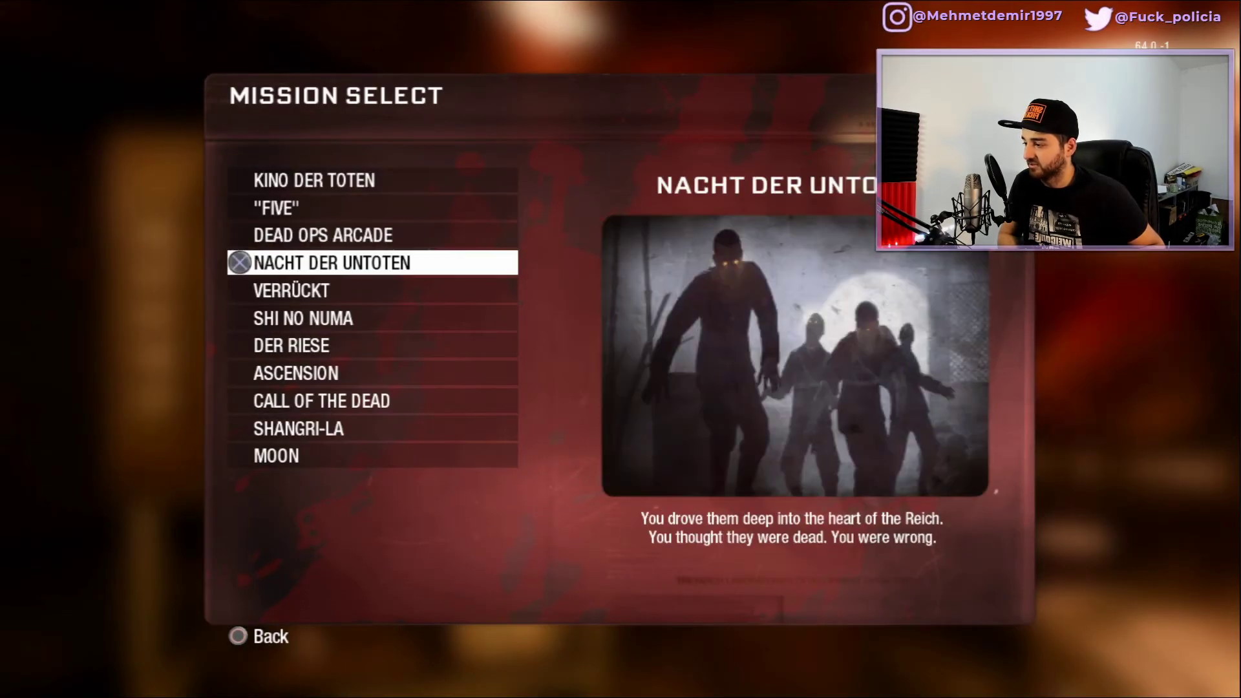
{"action": "key", "text": "Down"}
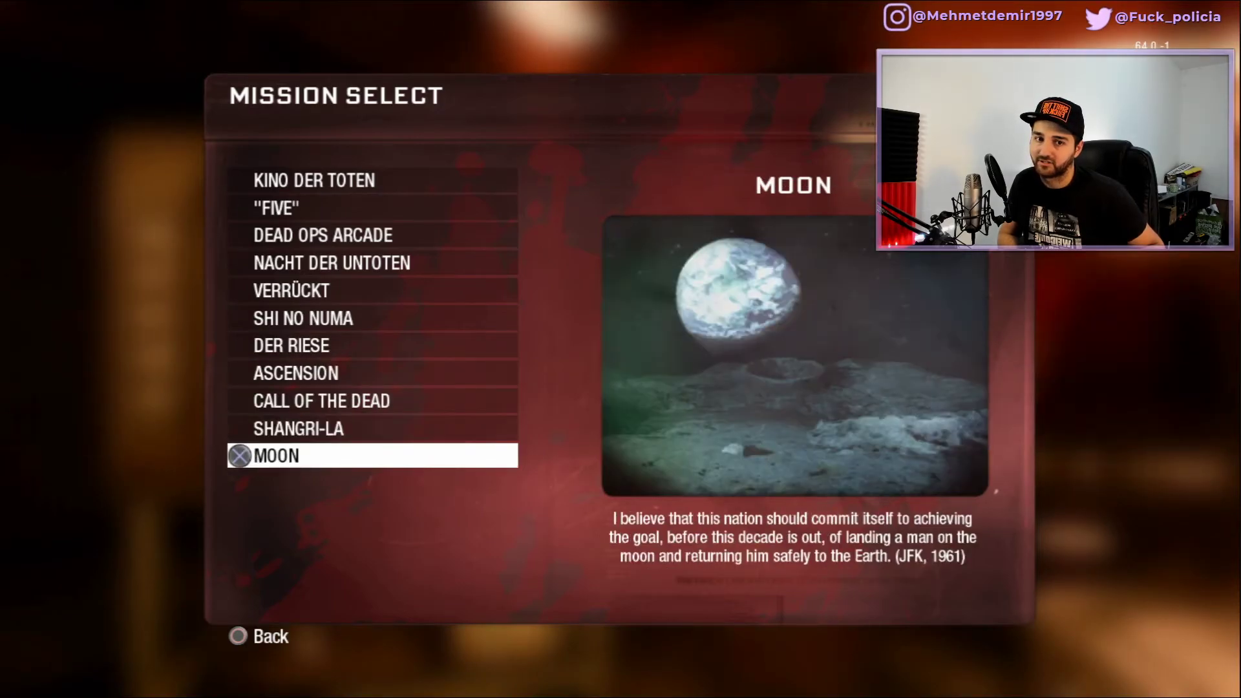
{"action": "key", "text": "Escape"}
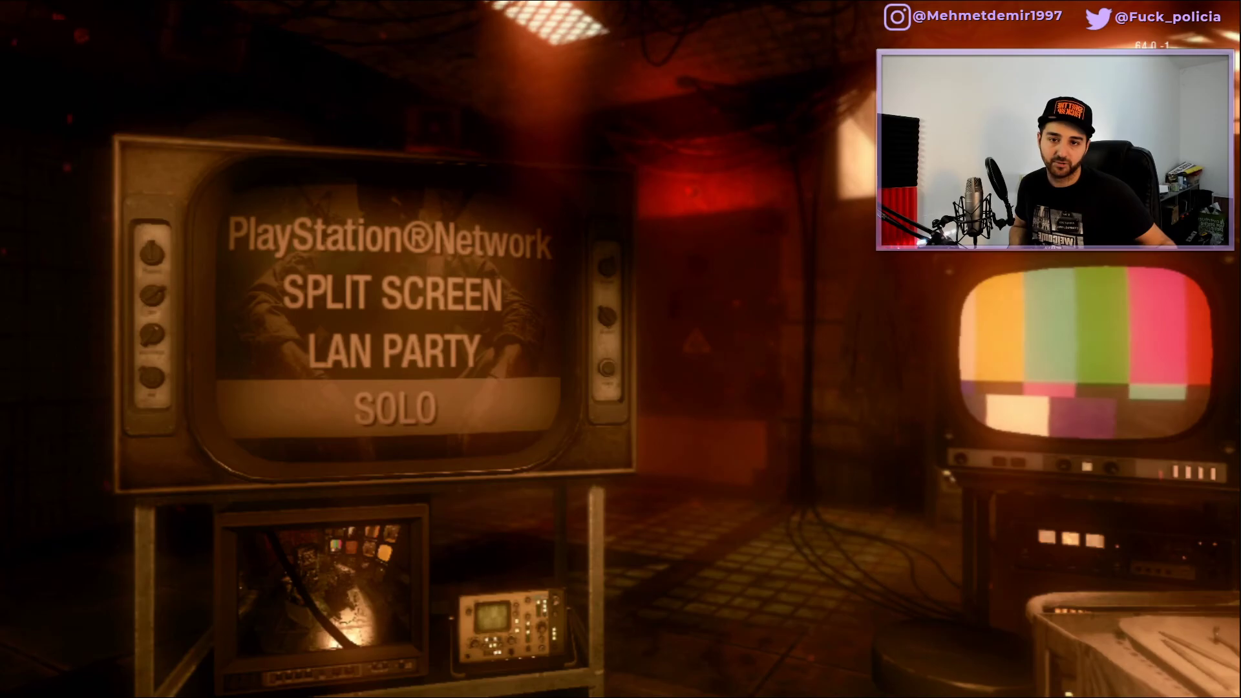
{"action": "key", "text": "Return"}
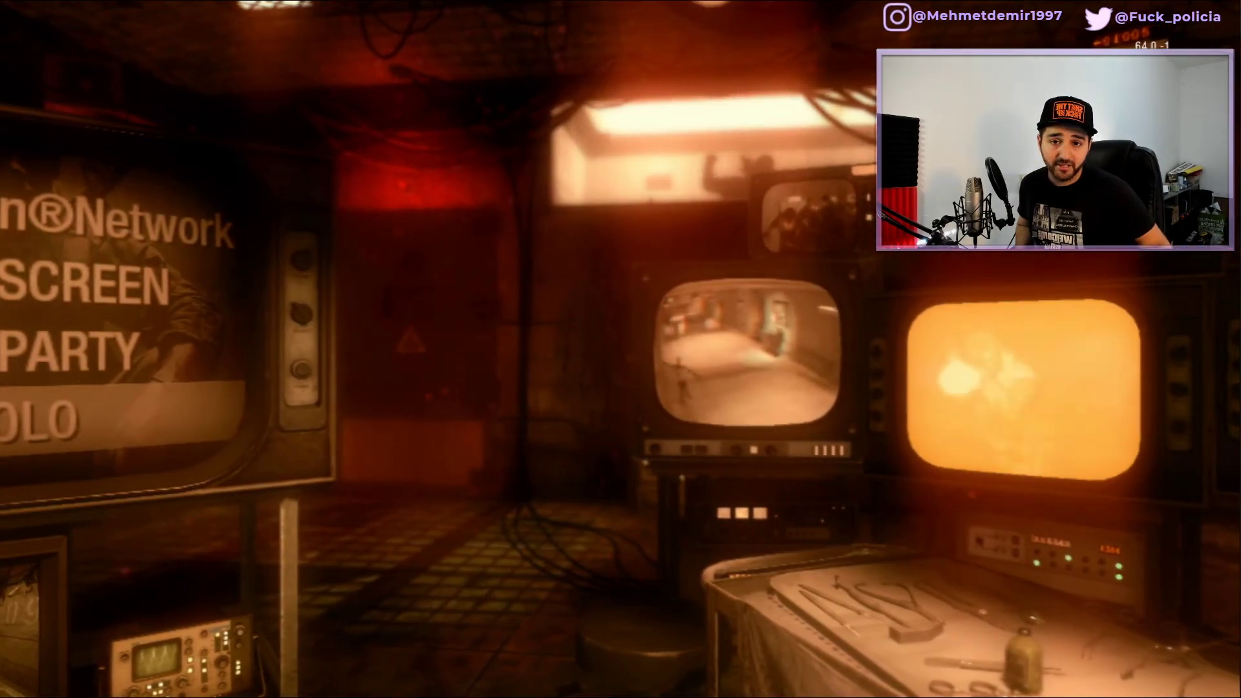